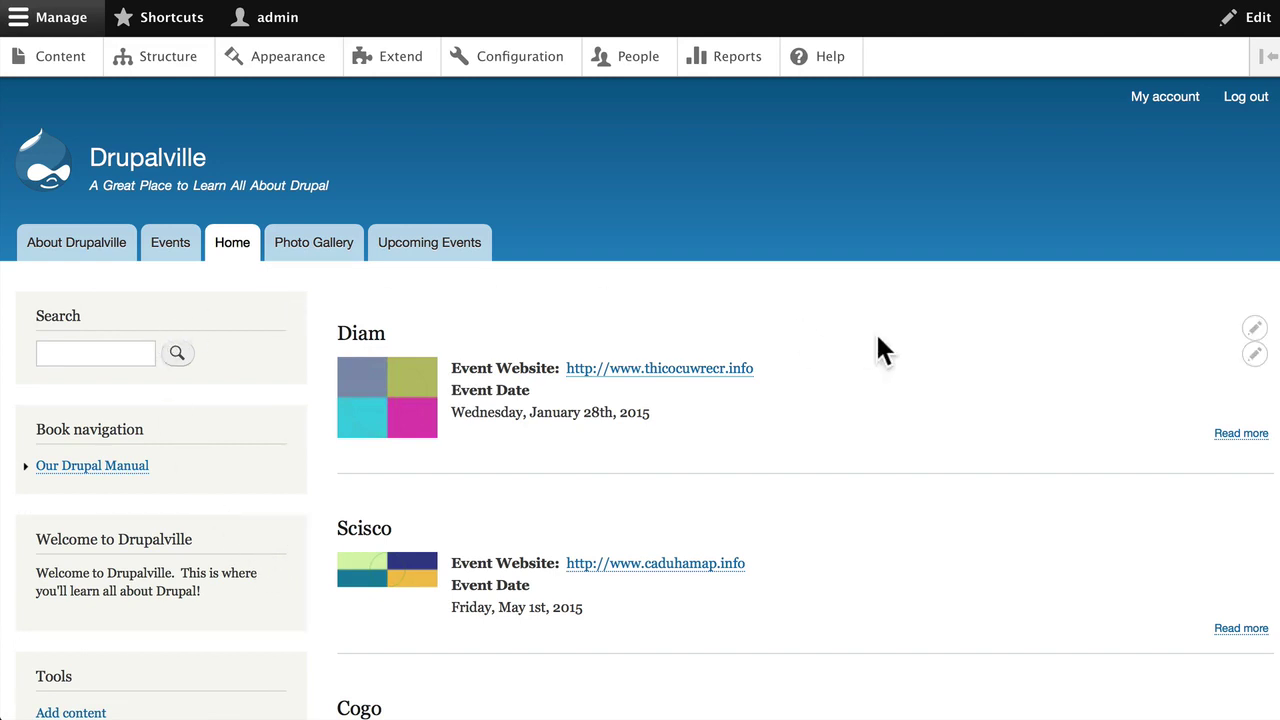
# Go to Structure > Block layout for Bartik and scroll through the blocks and their regions
pyautogui.click(166, 57)
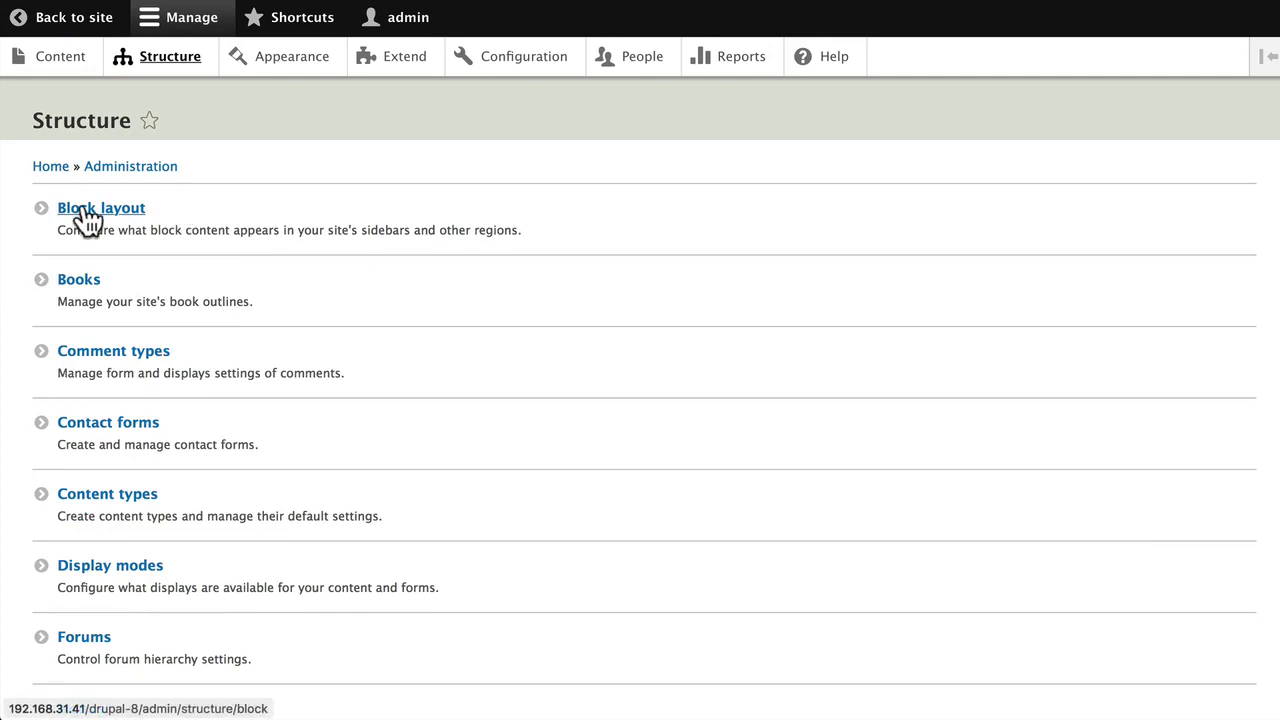
pyautogui.click(16, 212)
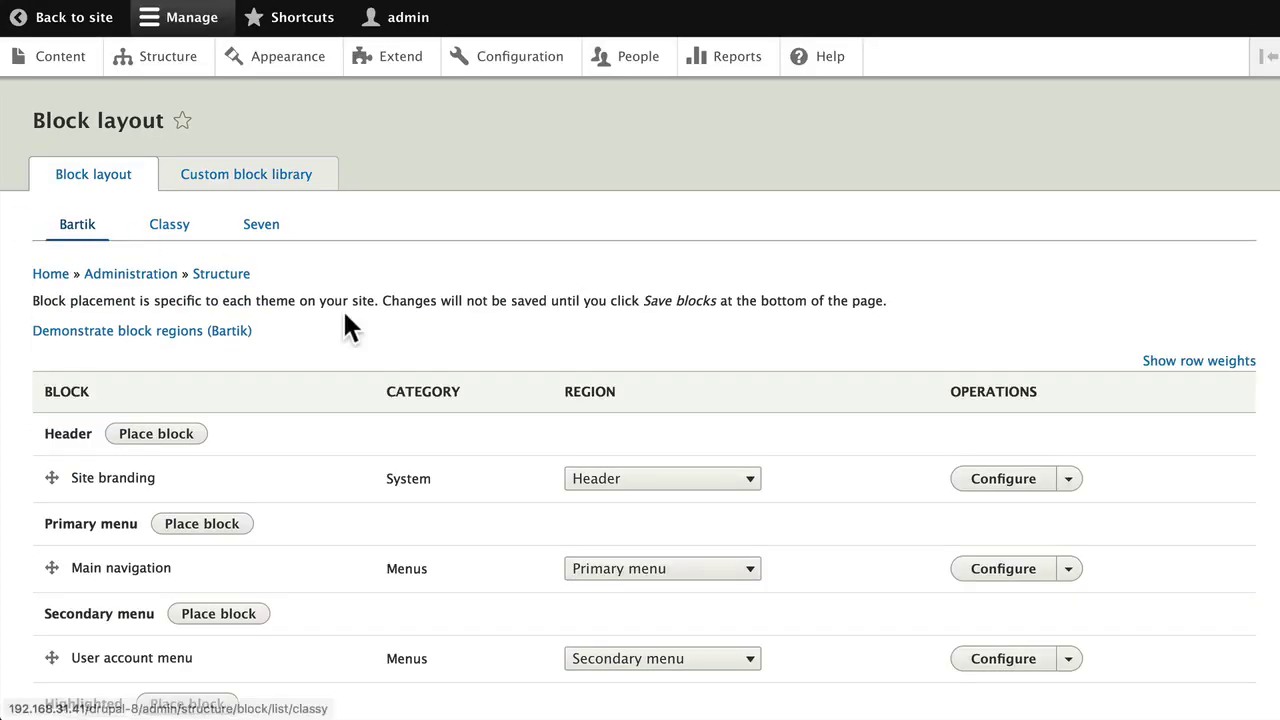
pyautogui.scroll(-3, 342, 308)
pyautogui.scroll(-3, 314, 300)
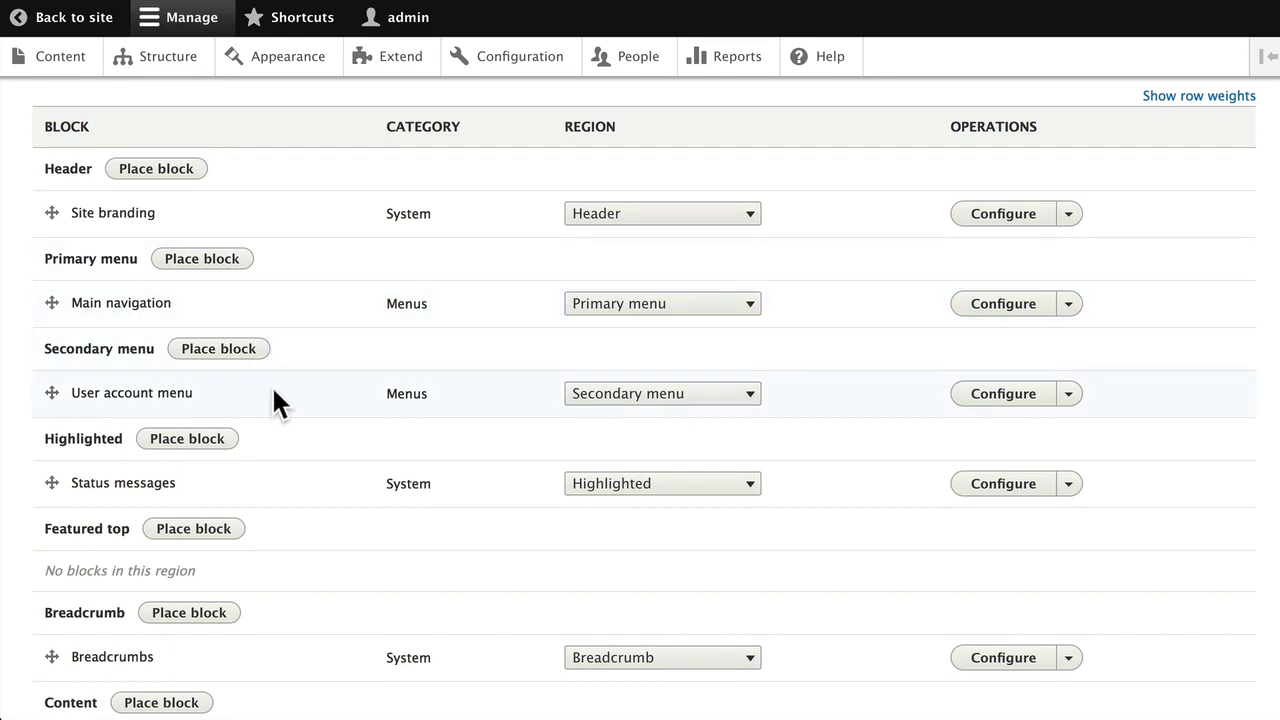
pyautogui.scroll(-10, 290, 455)
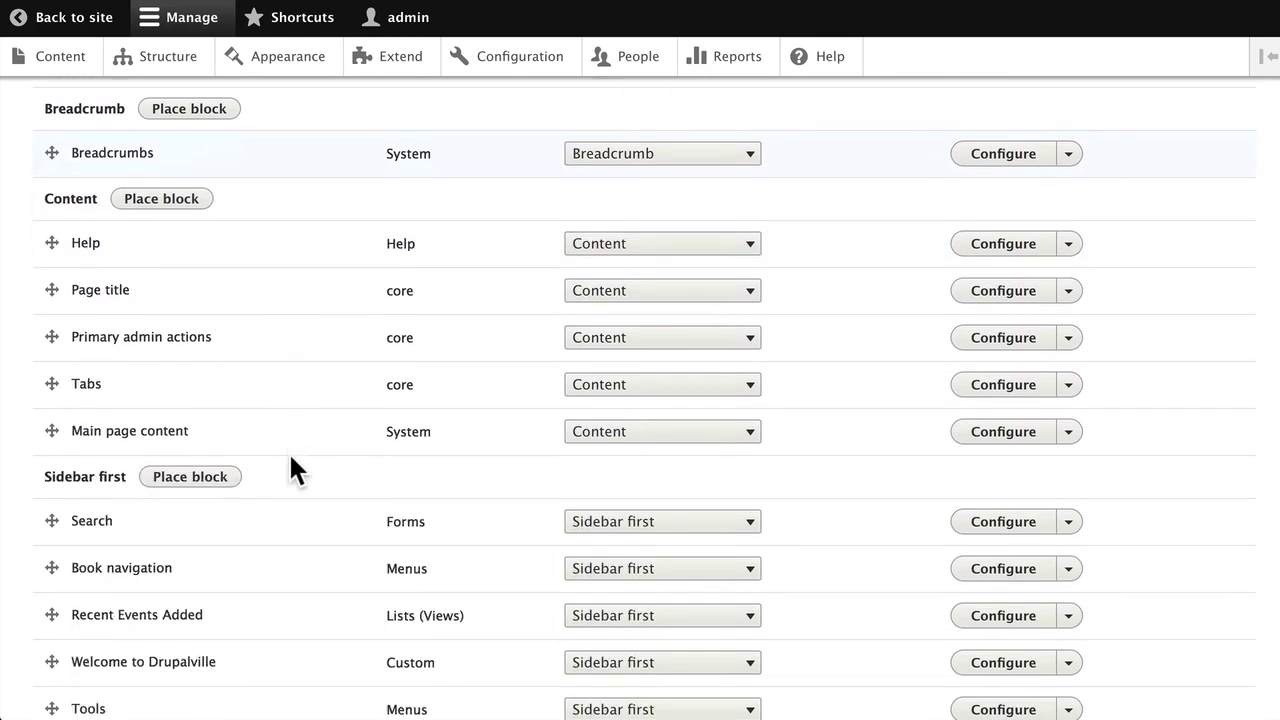
pyautogui.scroll(-2, 291, 465)
pyautogui.scroll(4, 291, 465)
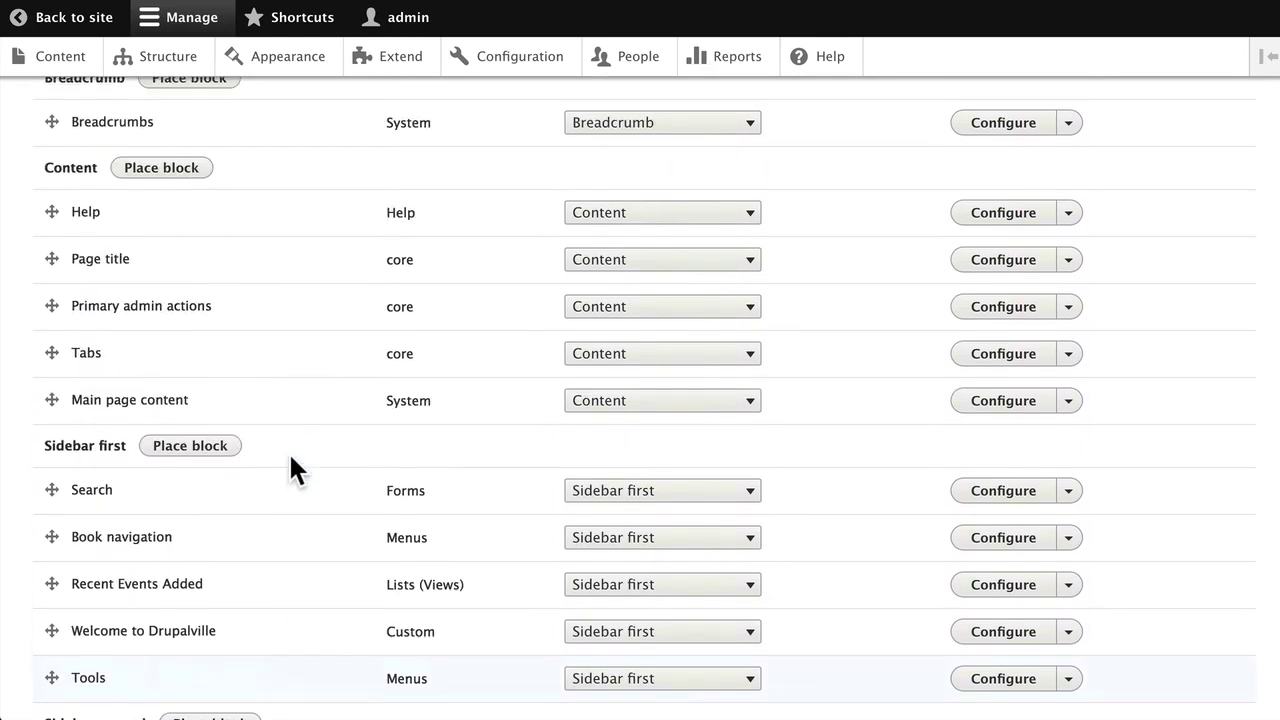
pyautogui.scroll(2, 290, 460)
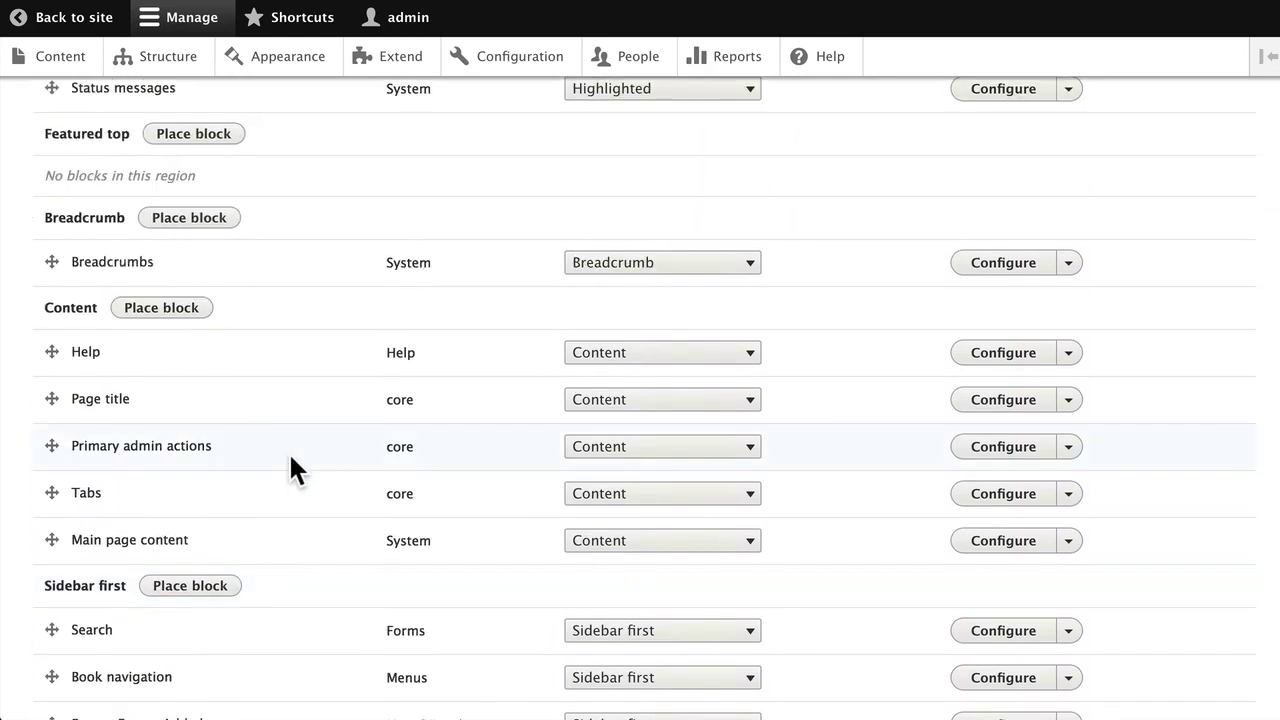
pyautogui.scroll(-4, 288, 455)
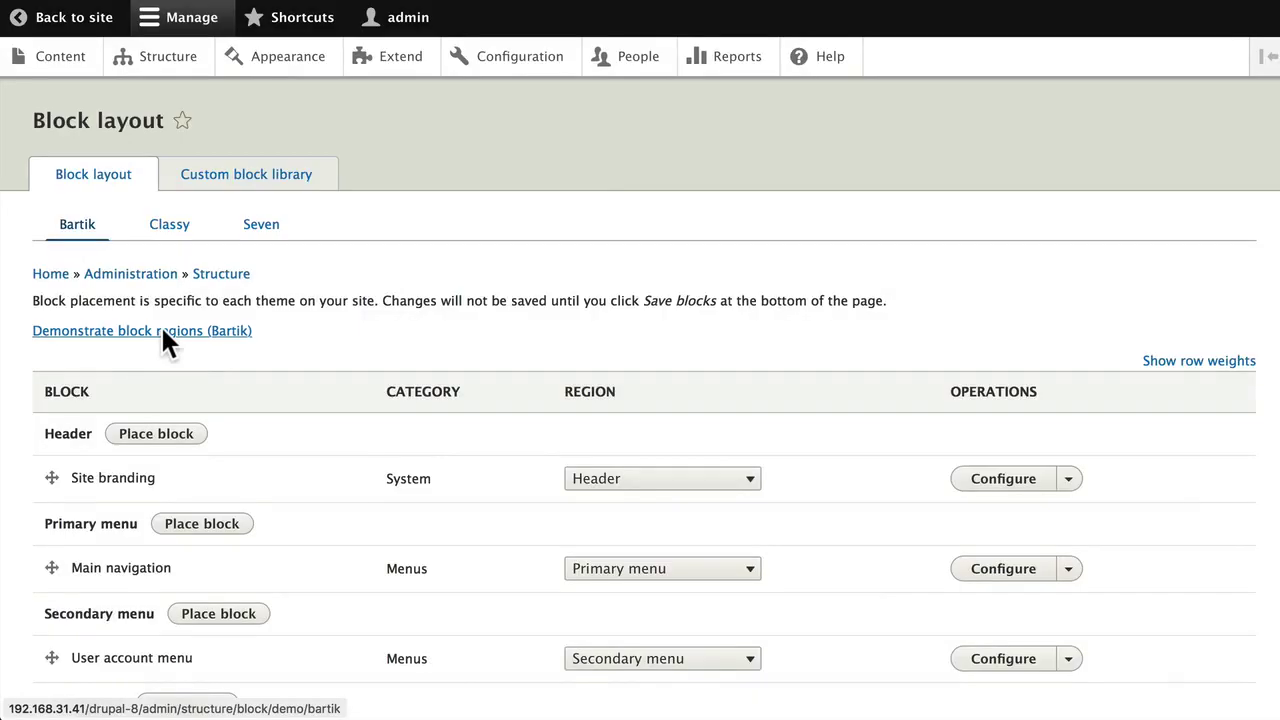
pyautogui.click(164, 333)
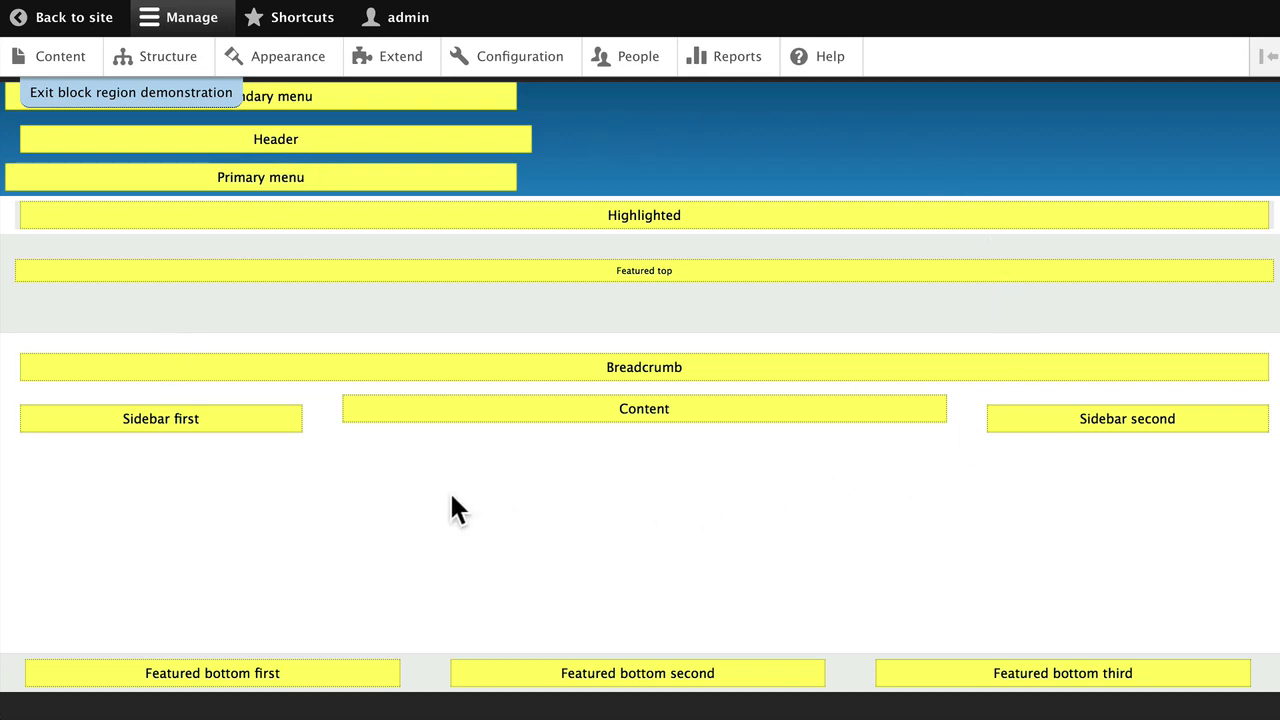
pyautogui.scroll(-1, 451, 496)
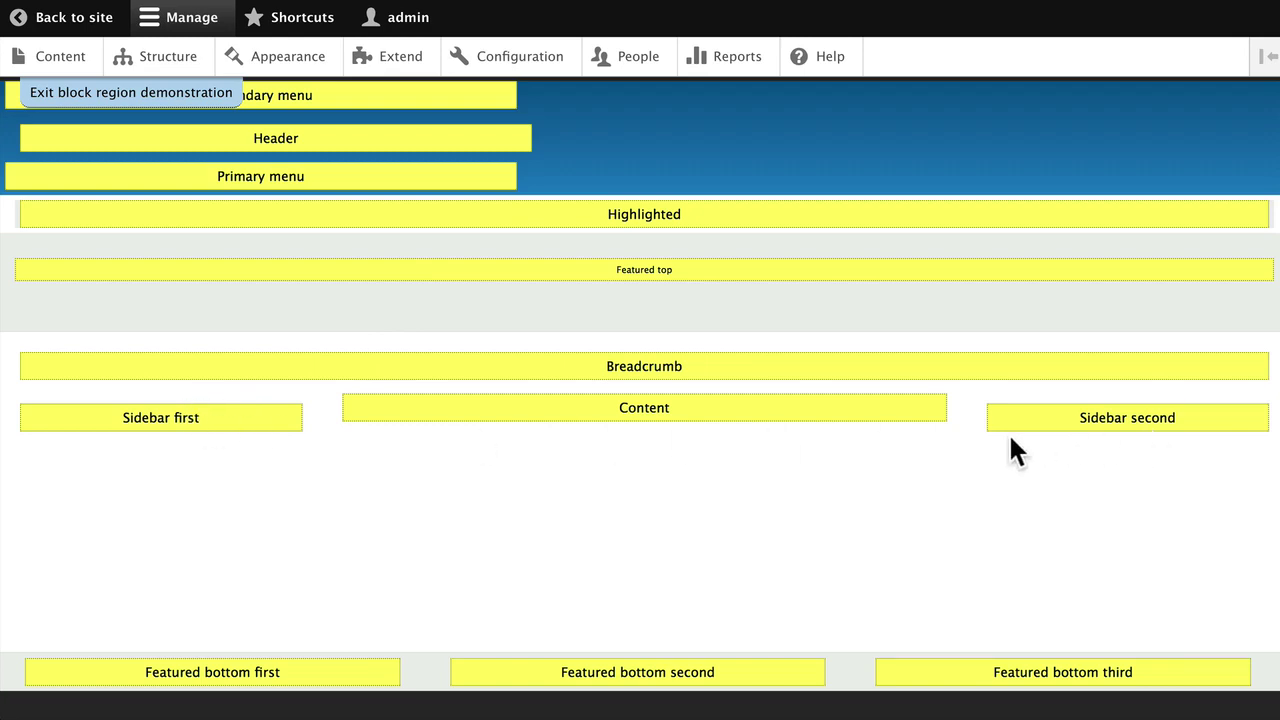
pyautogui.scroll(-3, 1010, 437)
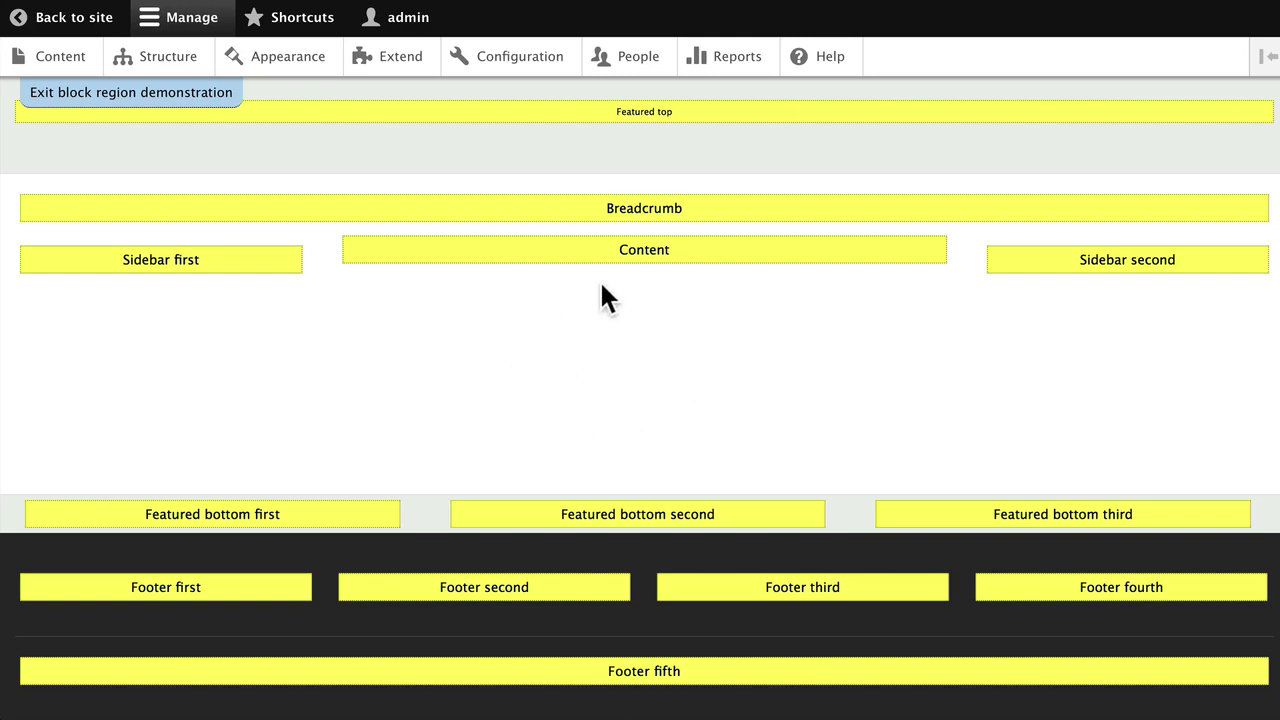
pyautogui.scroll(3, 599, 279)
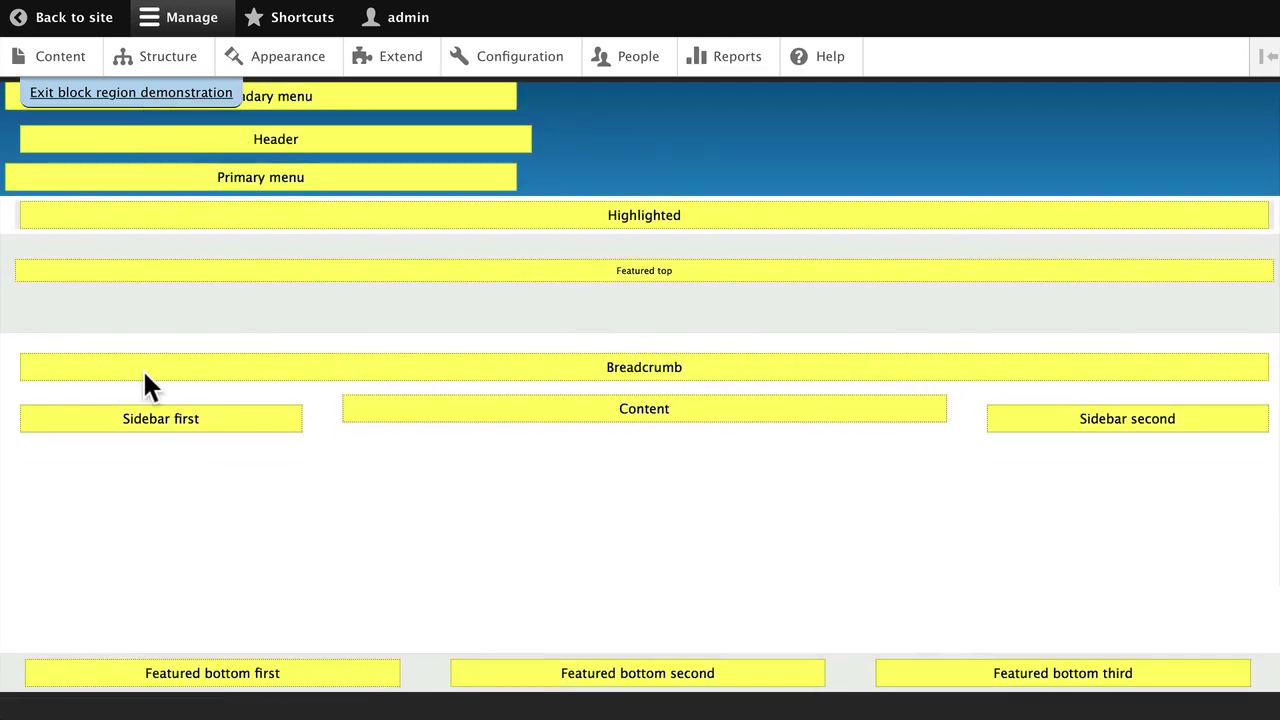
pyautogui.scroll(-5, 144, 360)
pyautogui.scroll(-3, 143, 357)
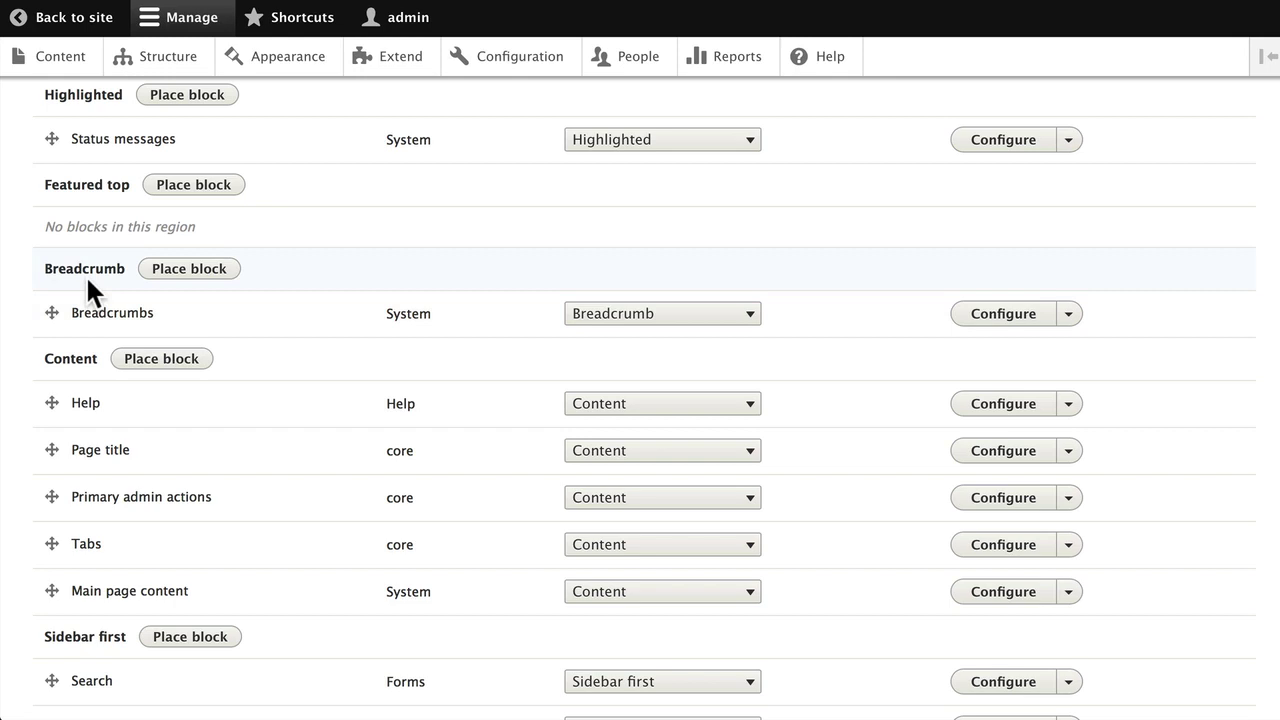
# Change the Search block's region from Sidebar first to Header
pyautogui.scroll(-3, 87, 282)
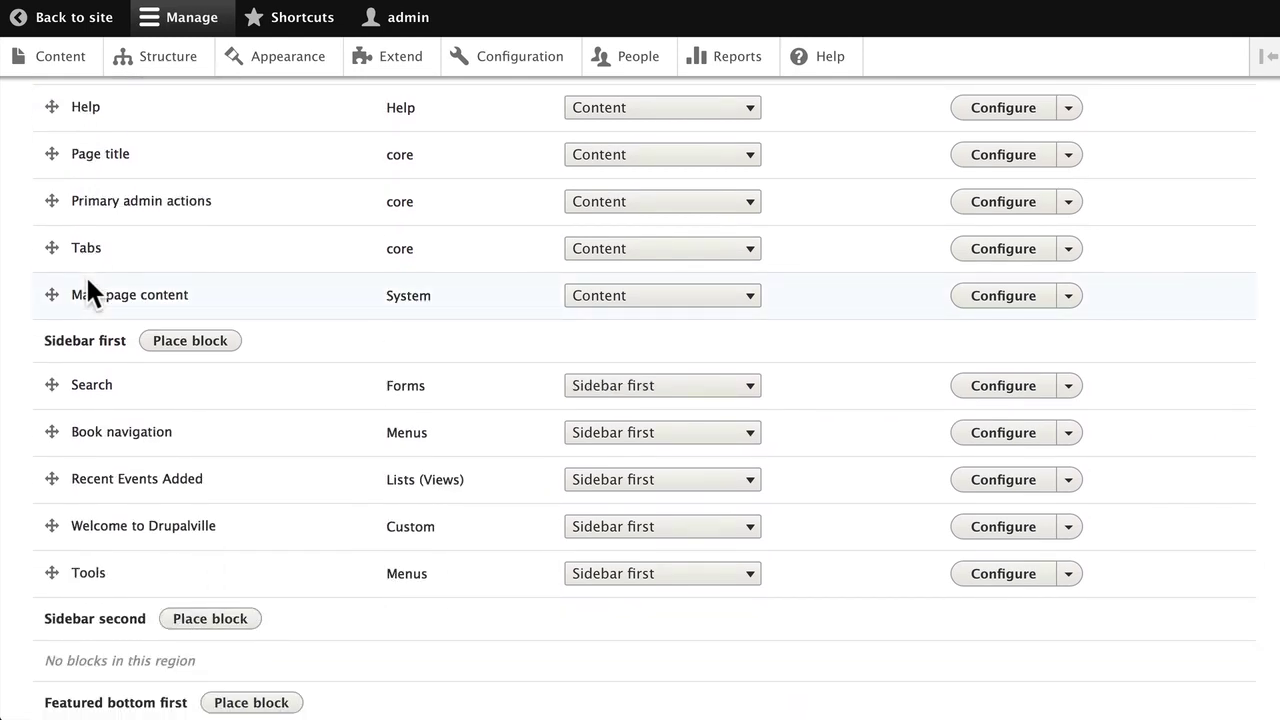
pyautogui.scroll(-1, 121, 379)
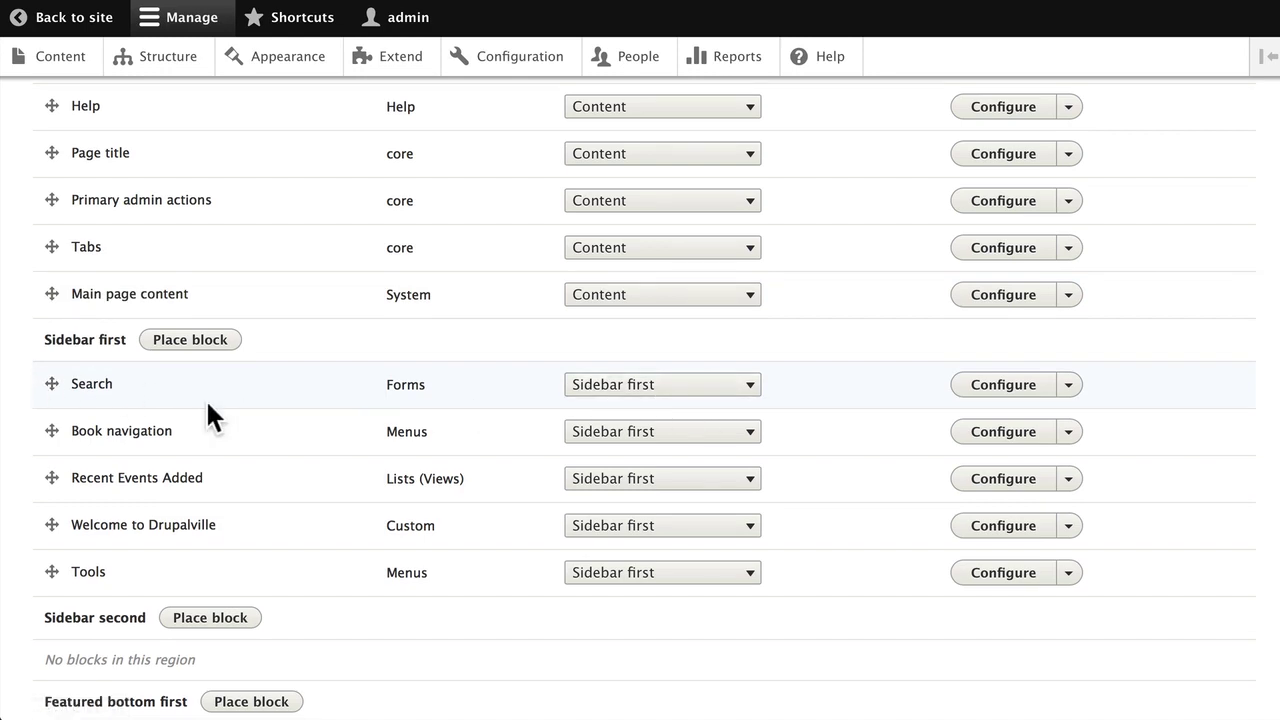
pyautogui.moveTo(49, 394)
pyautogui.mouseDown()
pyautogui.moveTo(52, 307)
pyautogui.moveTo(51, 400)
pyautogui.mouseUp()
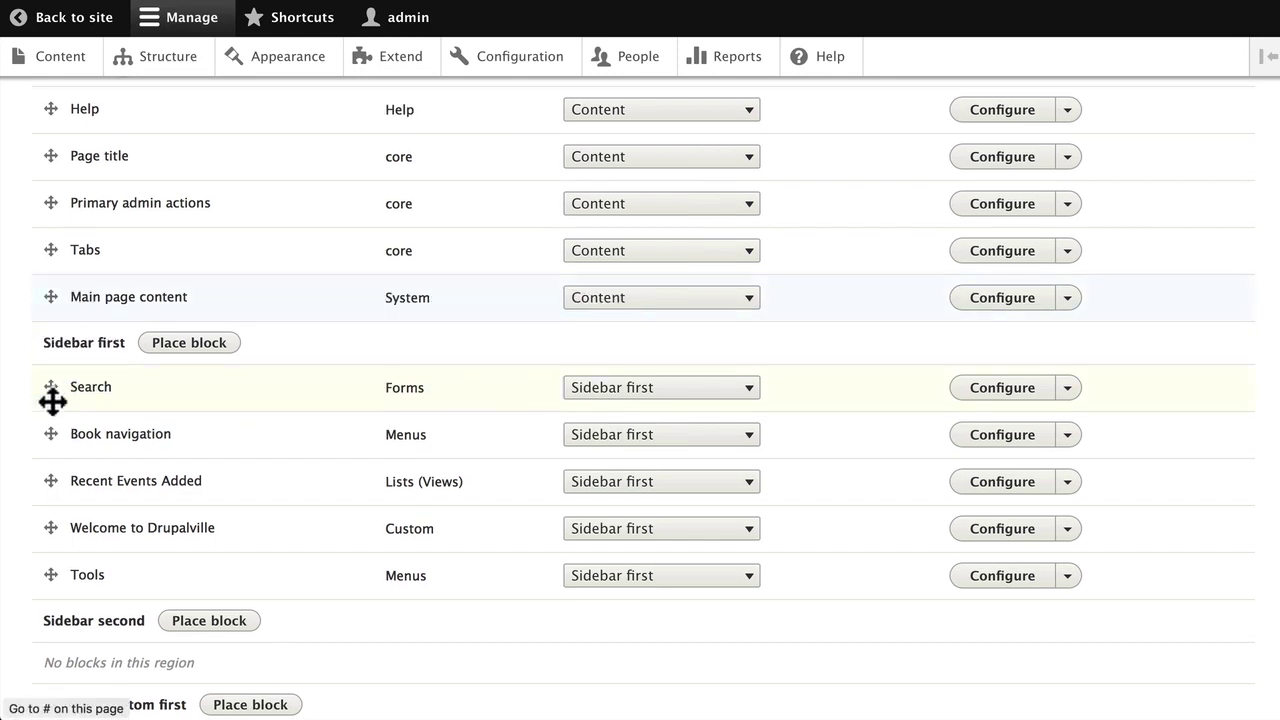
pyautogui.click(750, 460)
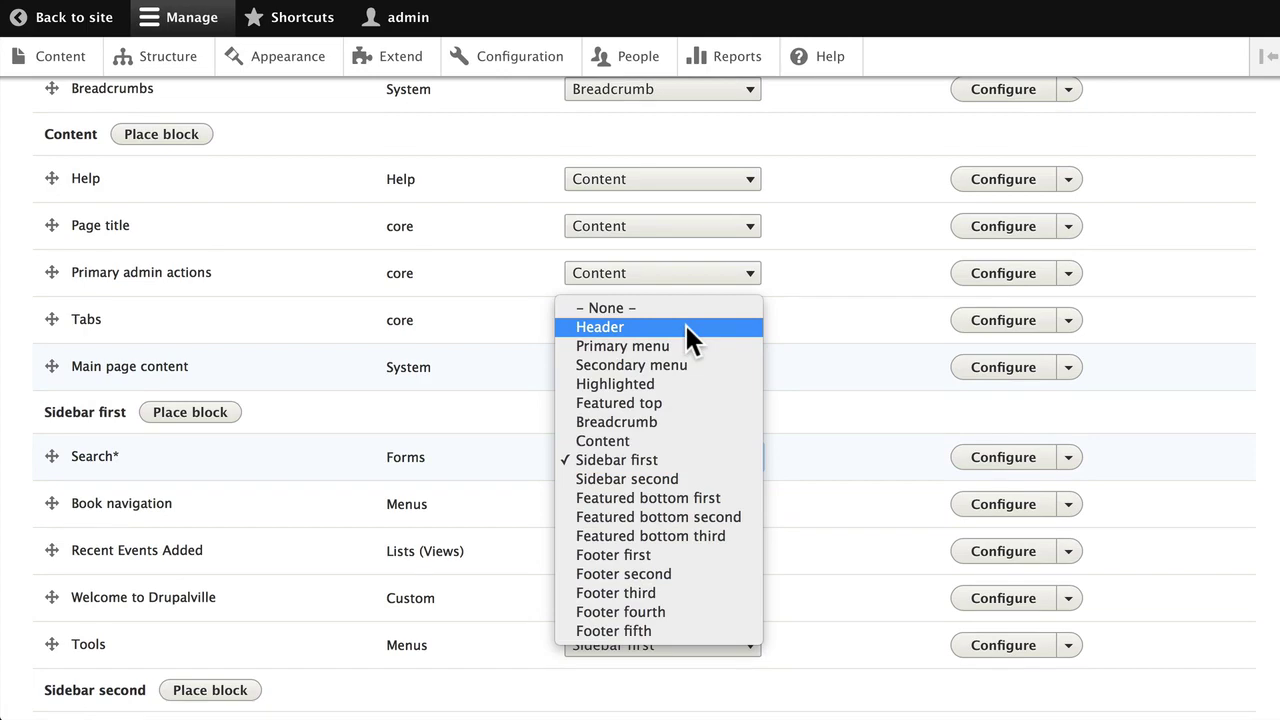
pyautogui.click(517, 456)
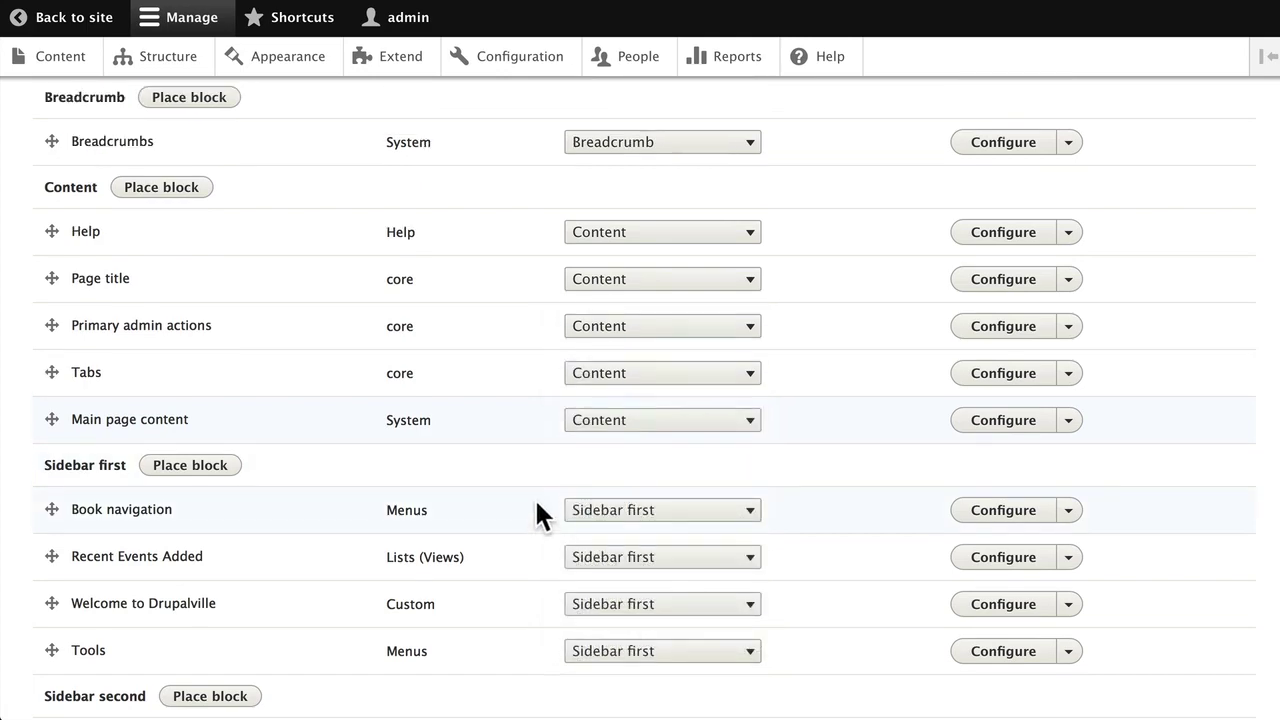
pyautogui.scroll(-2, 538, 515)
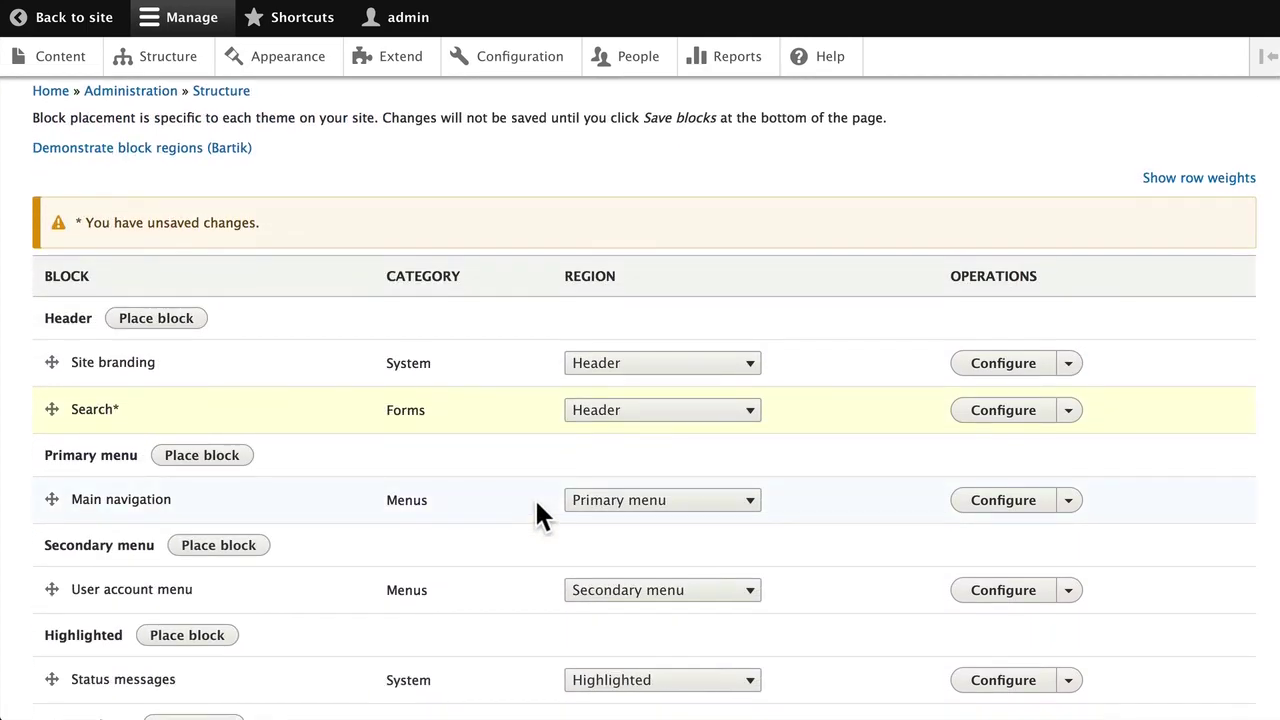
pyautogui.scroll(-8, 536, 503)
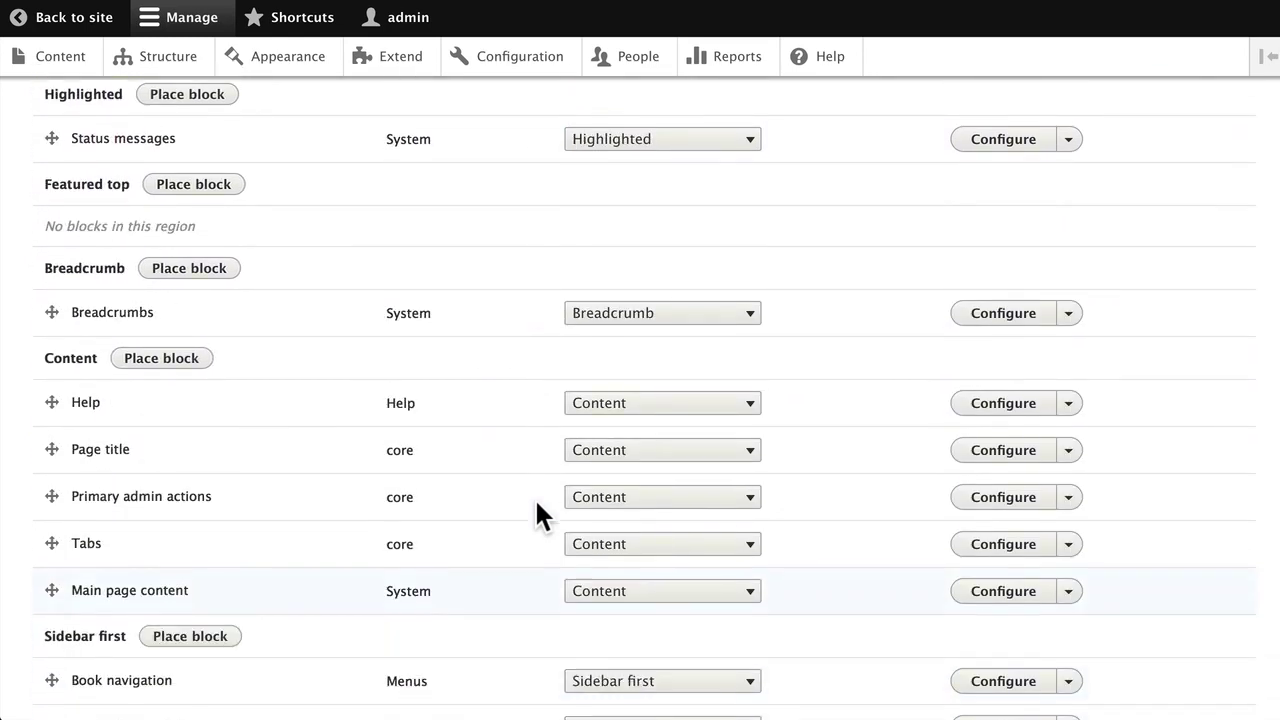
pyautogui.scroll(-1, 534, 497)
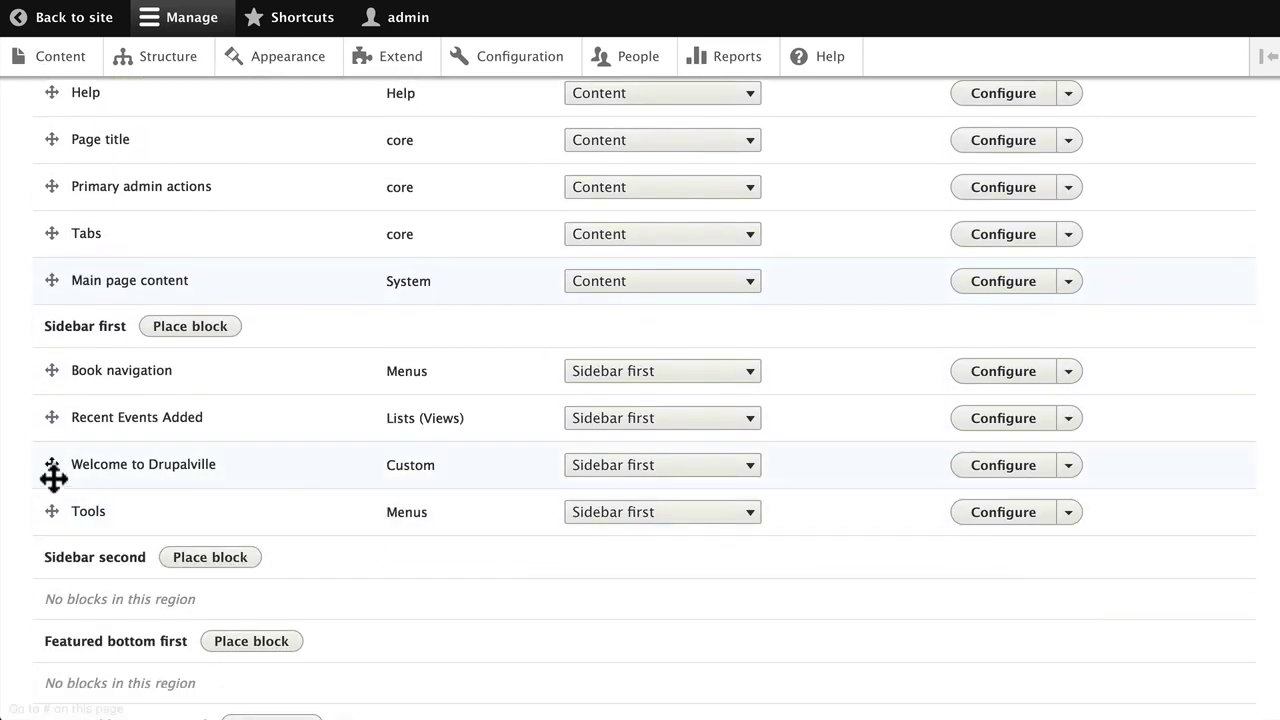
# Drag Welcome to Drupalville above Book navigation so it tops Sidebar first
pyautogui.moveTo(50, 468); pyautogui.dragTo(50, 383)
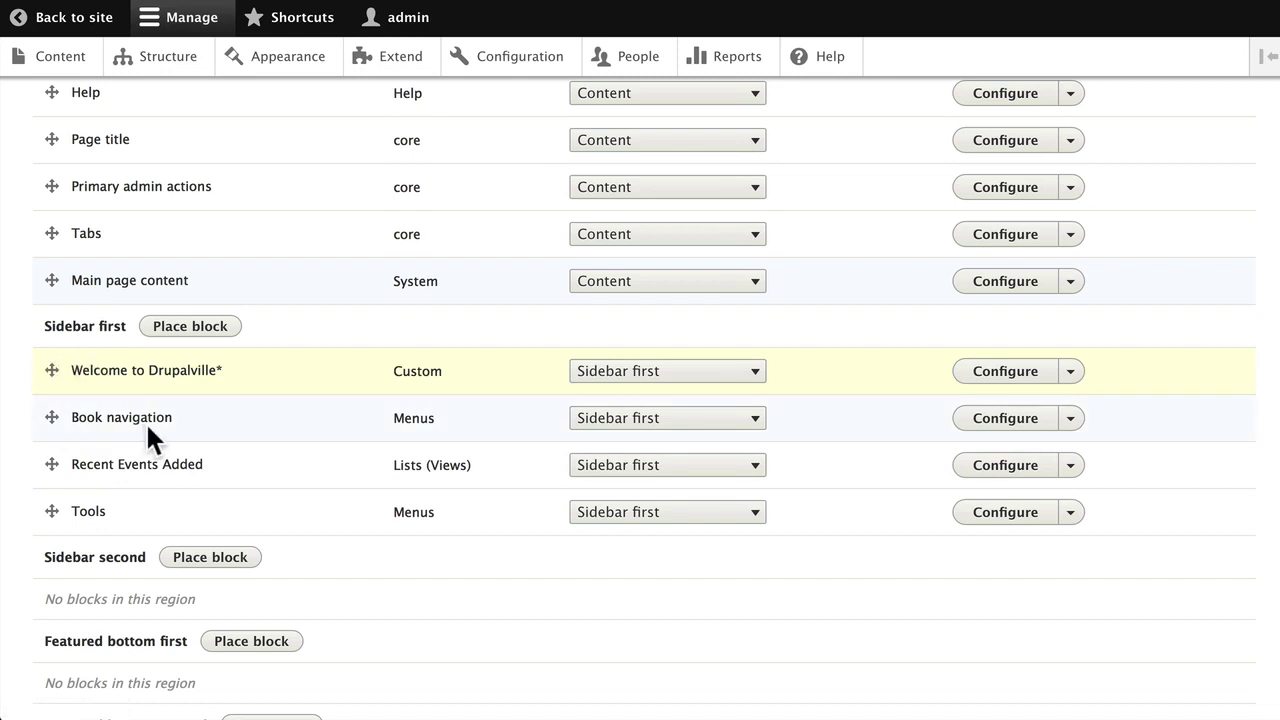
pyautogui.scroll(-2, 145, 421)
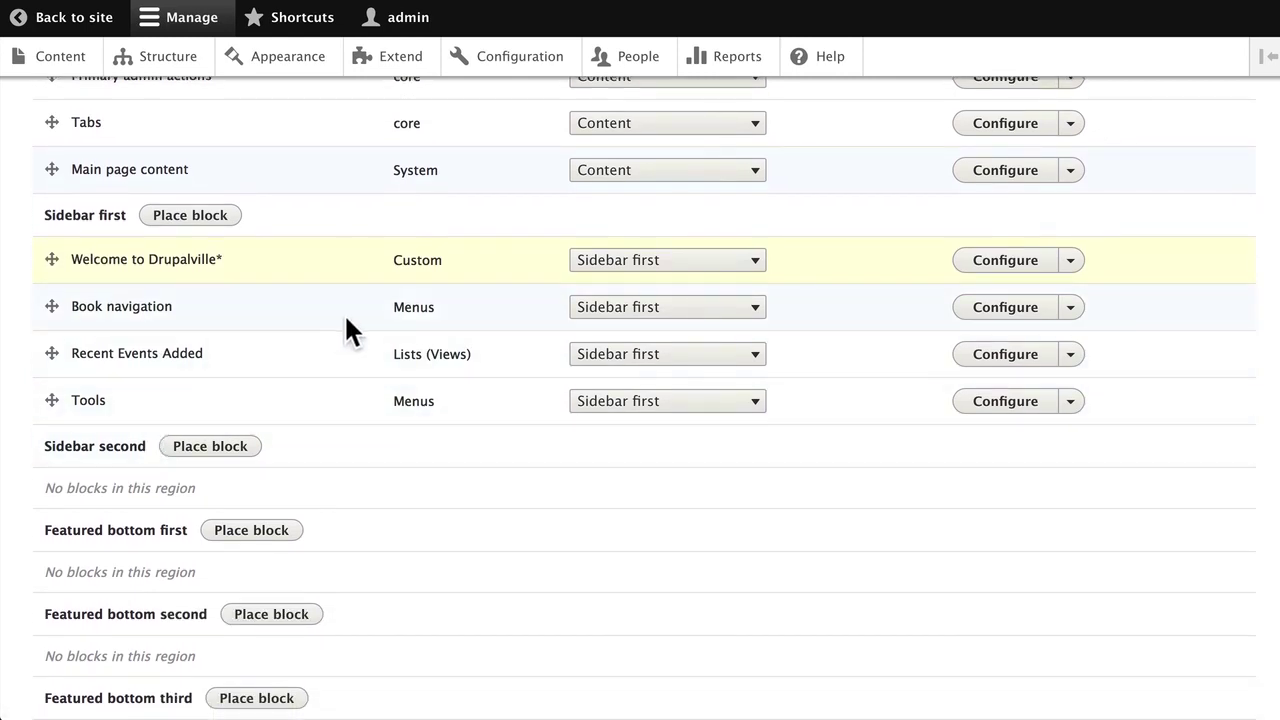
pyautogui.scroll(-10, 303, 345)
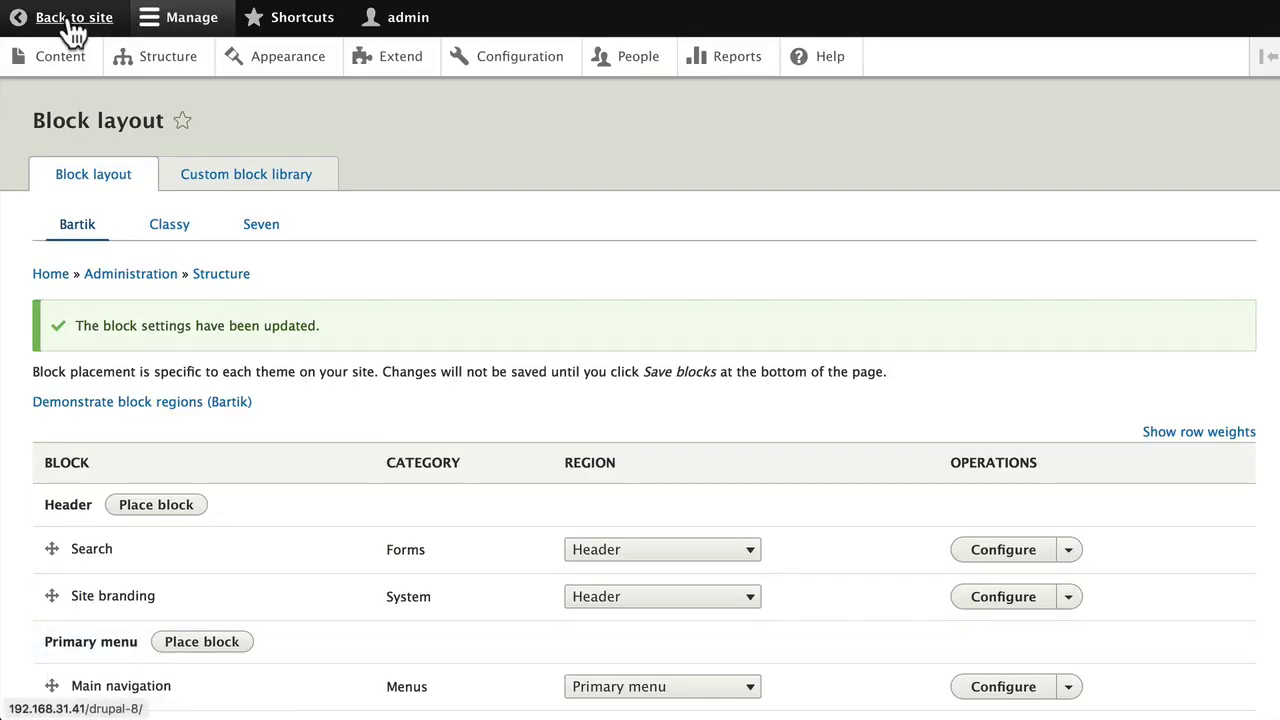
# Return from the admin pages to the Drupalville home page
pyautogui.click(66, 19)
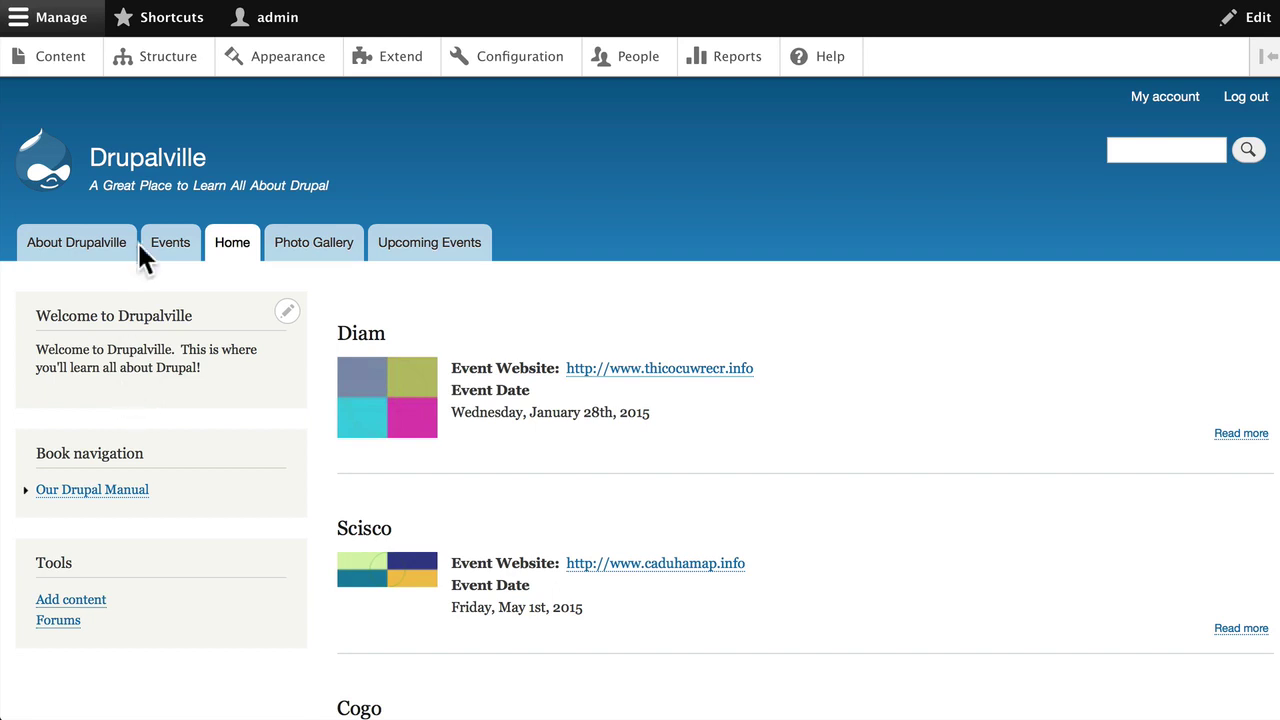
pyautogui.click(158, 68)
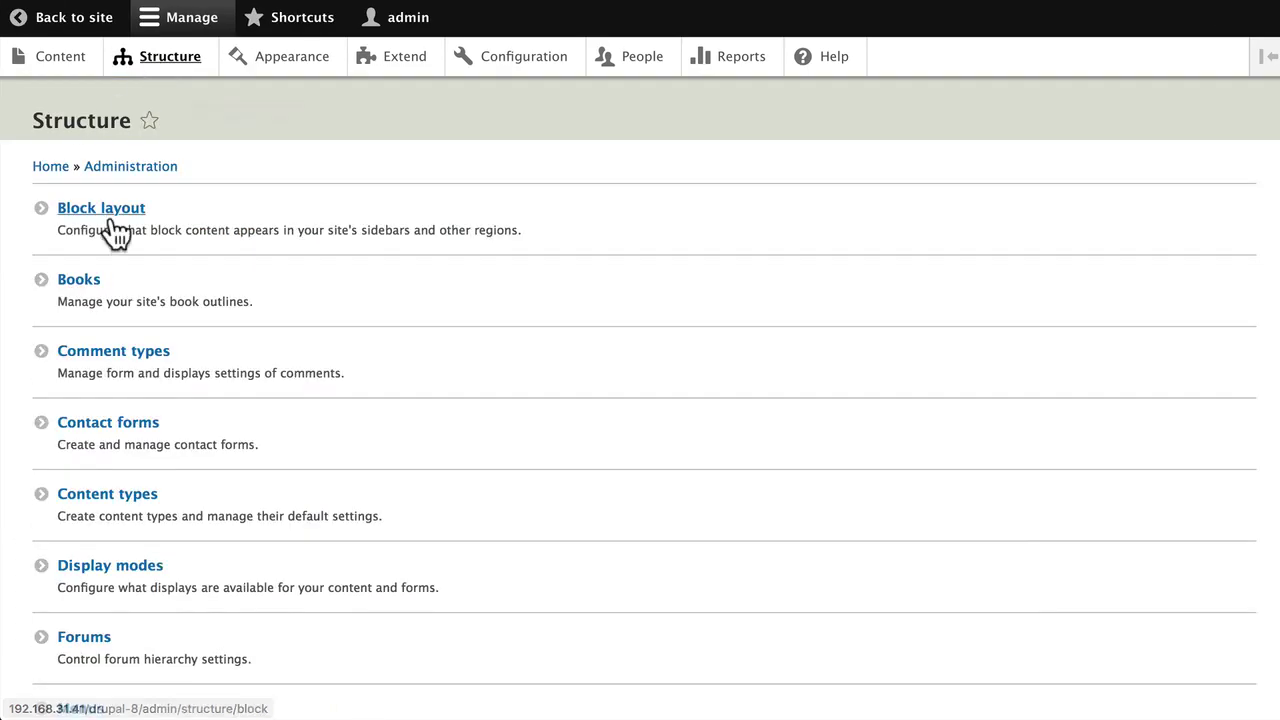
pyautogui.click(90, 213)
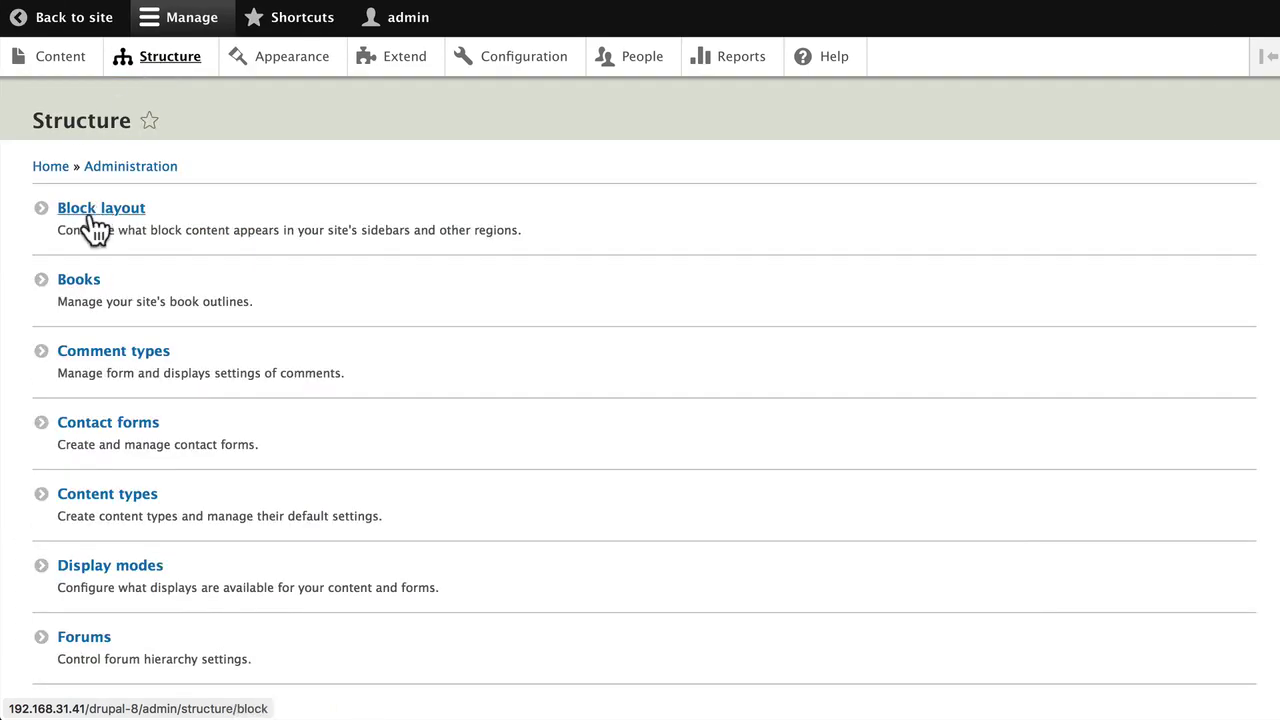
pyautogui.scroll(-5, 284, 295)
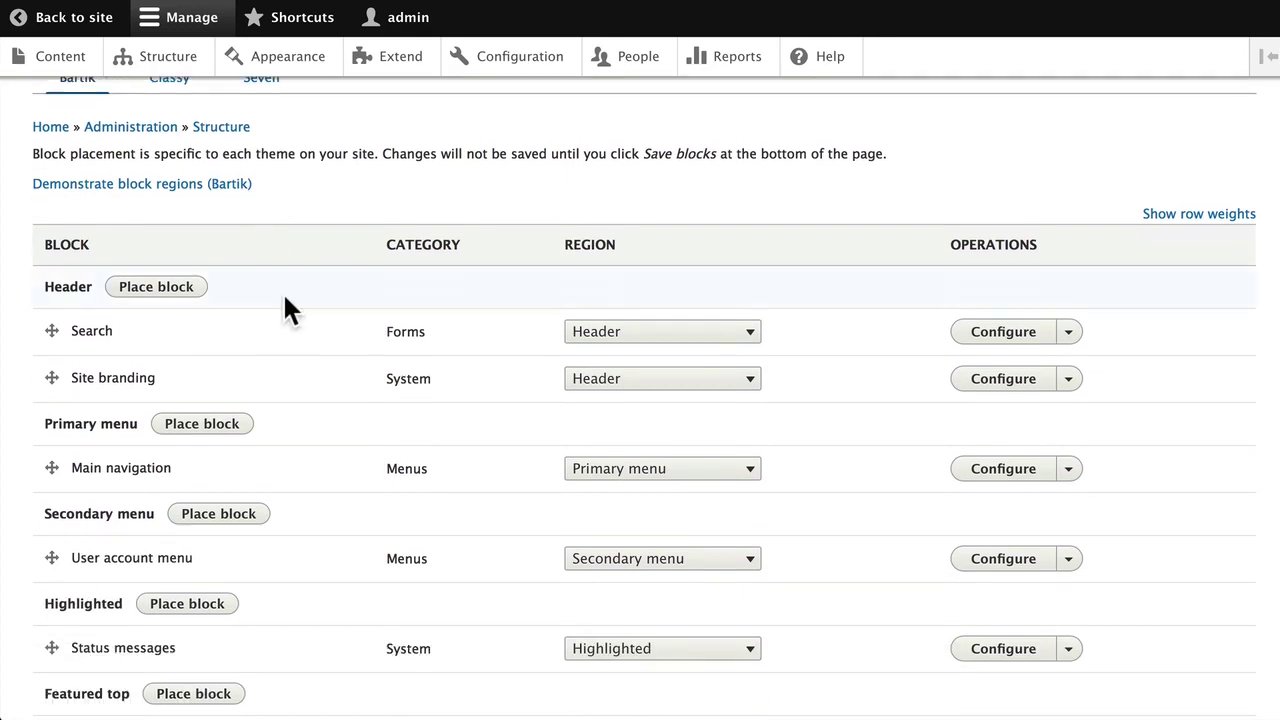
pyautogui.scroll(-10, 284, 297)
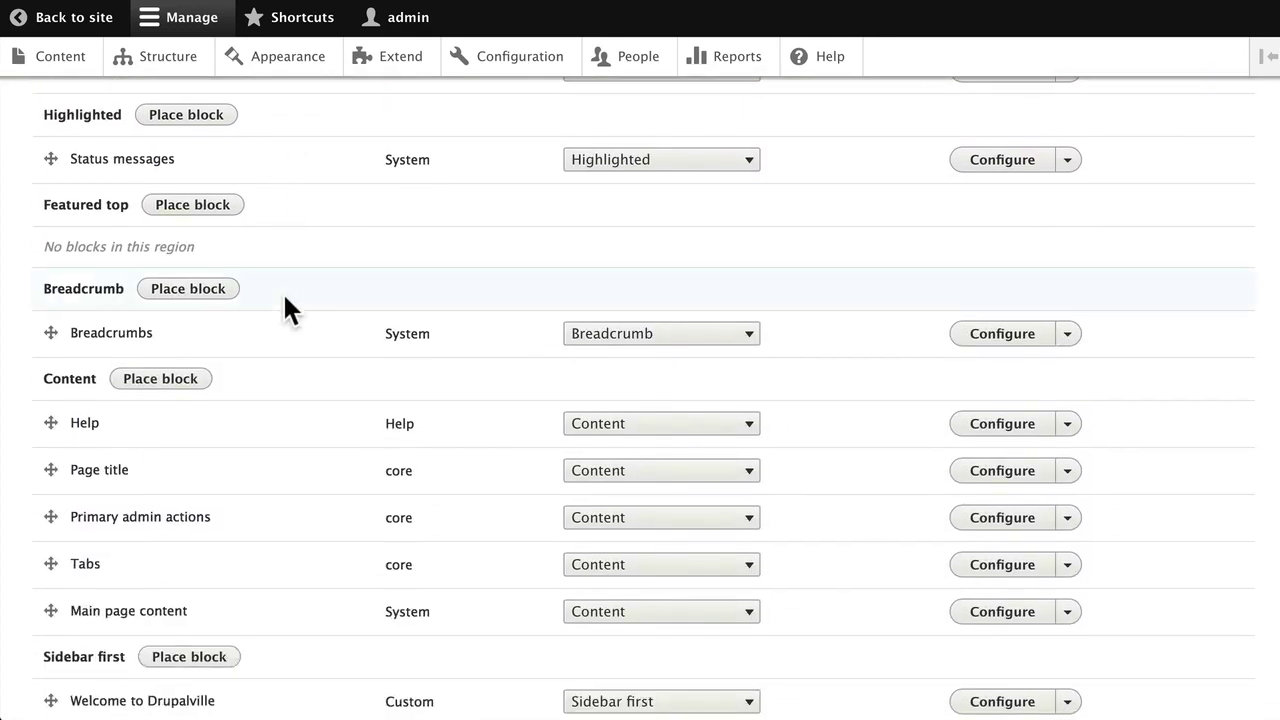
pyautogui.scroll(-3, 284, 297)
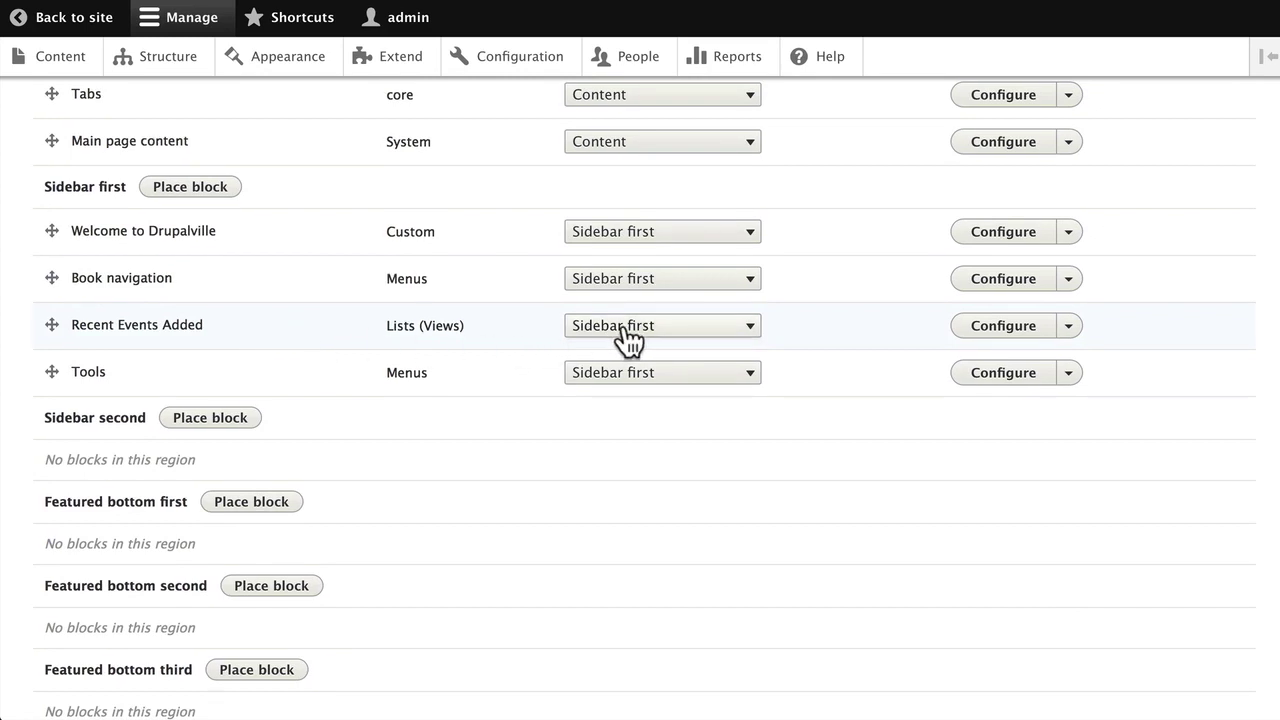
pyautogui.scroll(-1, 632, 340)
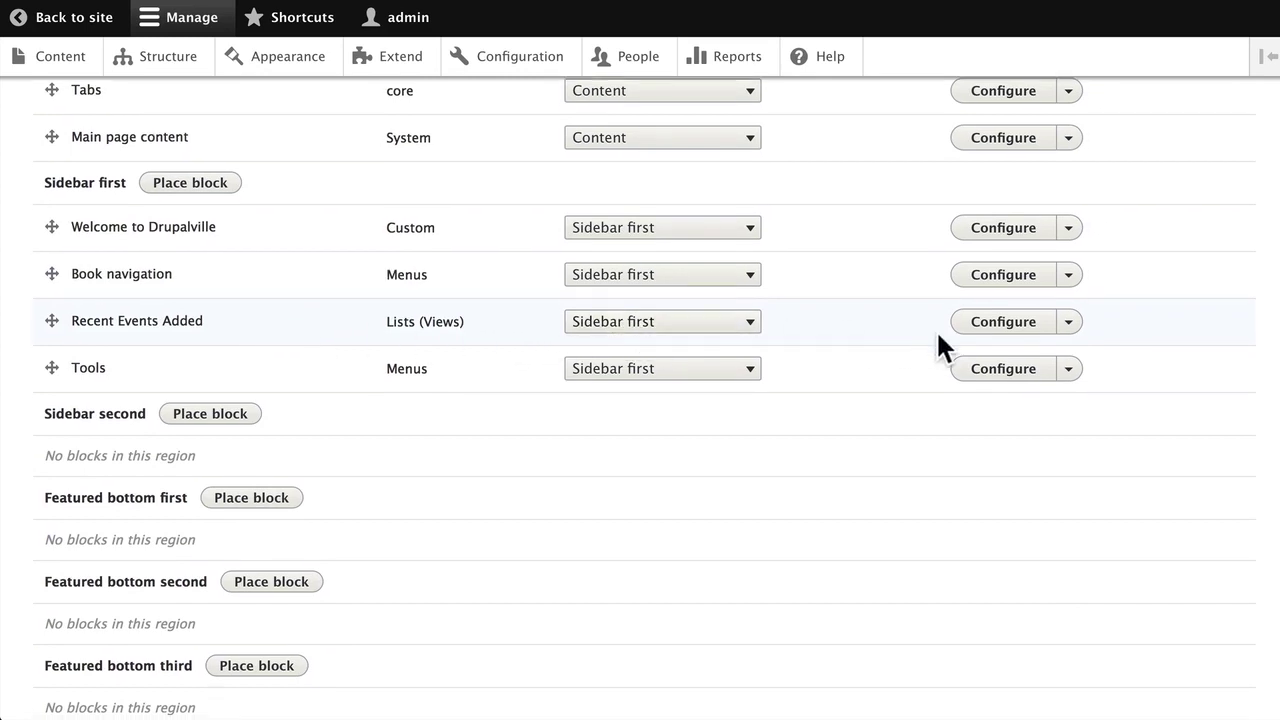
# Restrict Recent Events Added to the Events content type, save the block, then save the layout
pyautogui.click(1003, 321)
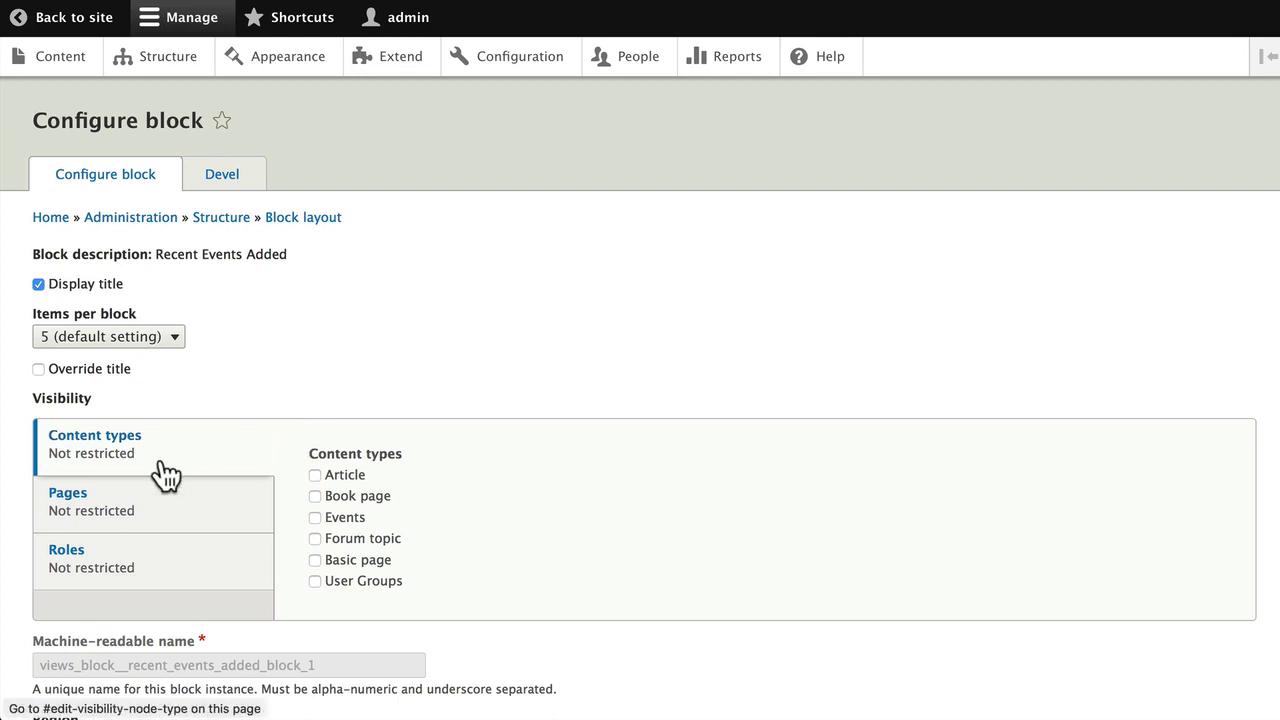
pyautogui.click(315, 517)
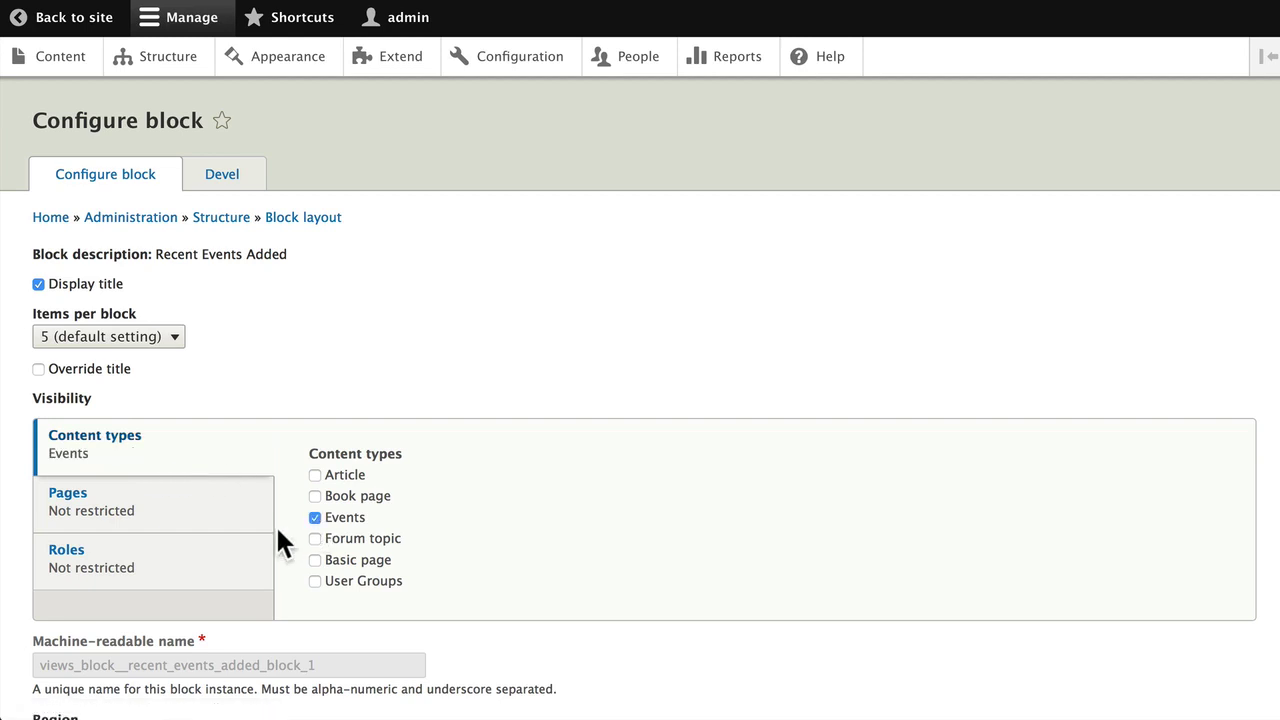
pyautogui.scroll(-3, 277, 540)
pyautogui.click(86, 622)
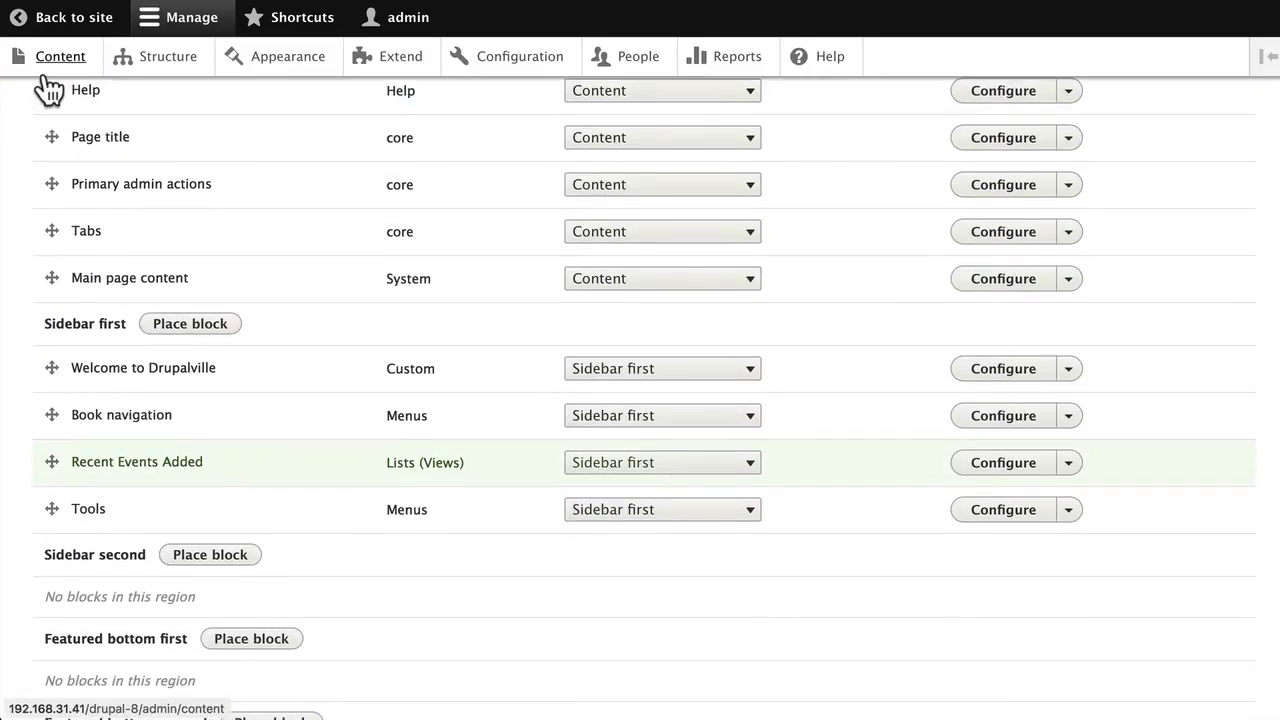
pyautogui.scroll(-10, 48, 290)
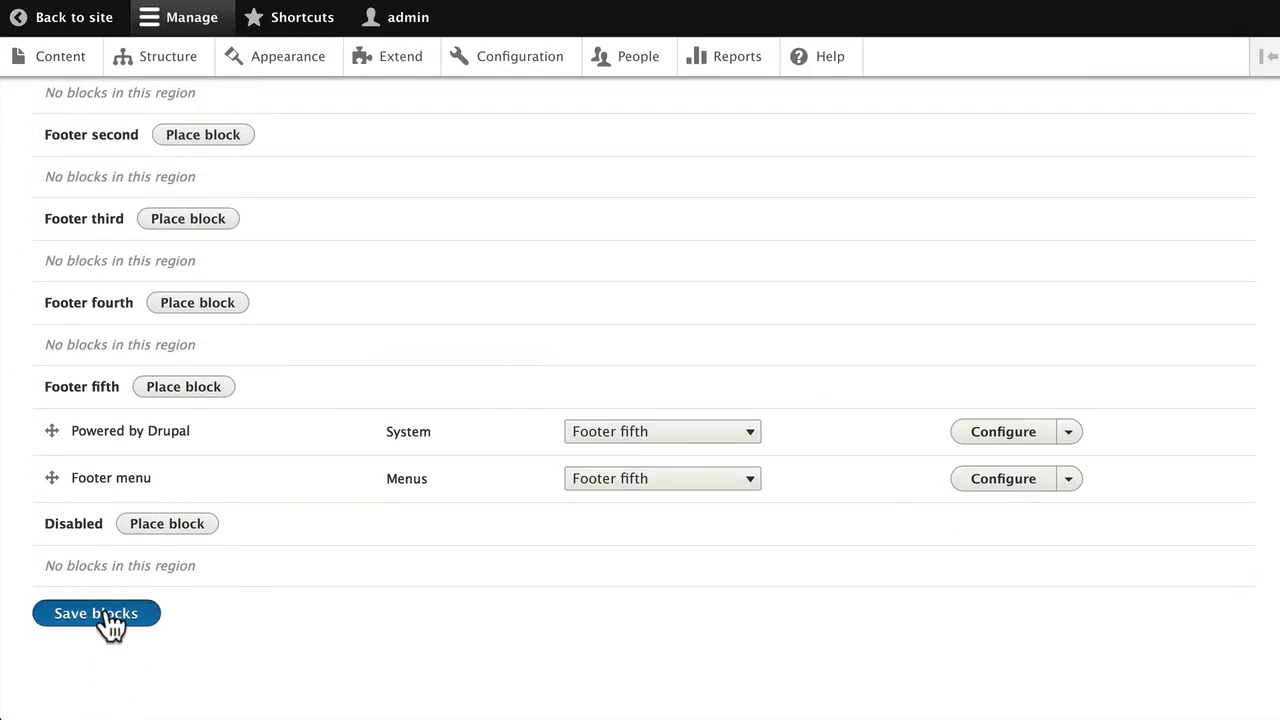
pyautogui.click(104, 608)
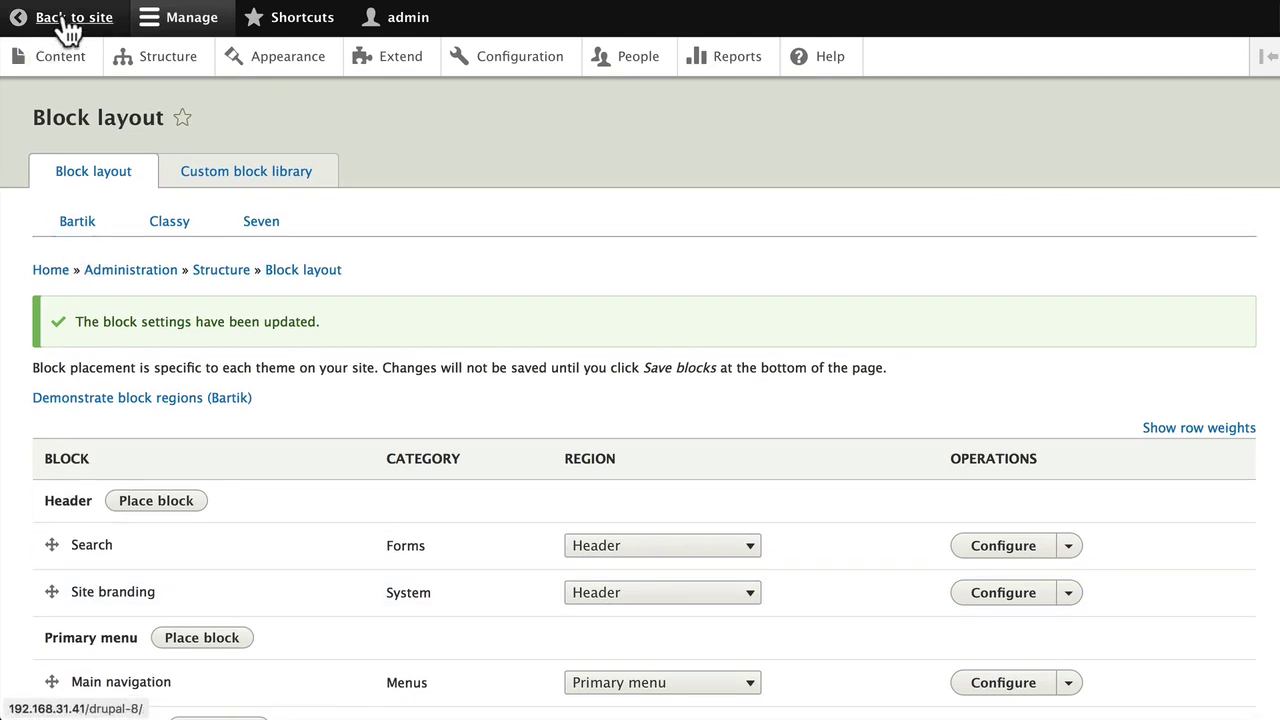
# Go back to the public site and review the sidebar blocks on the Diam event page
pyautogui.click(68, 30)
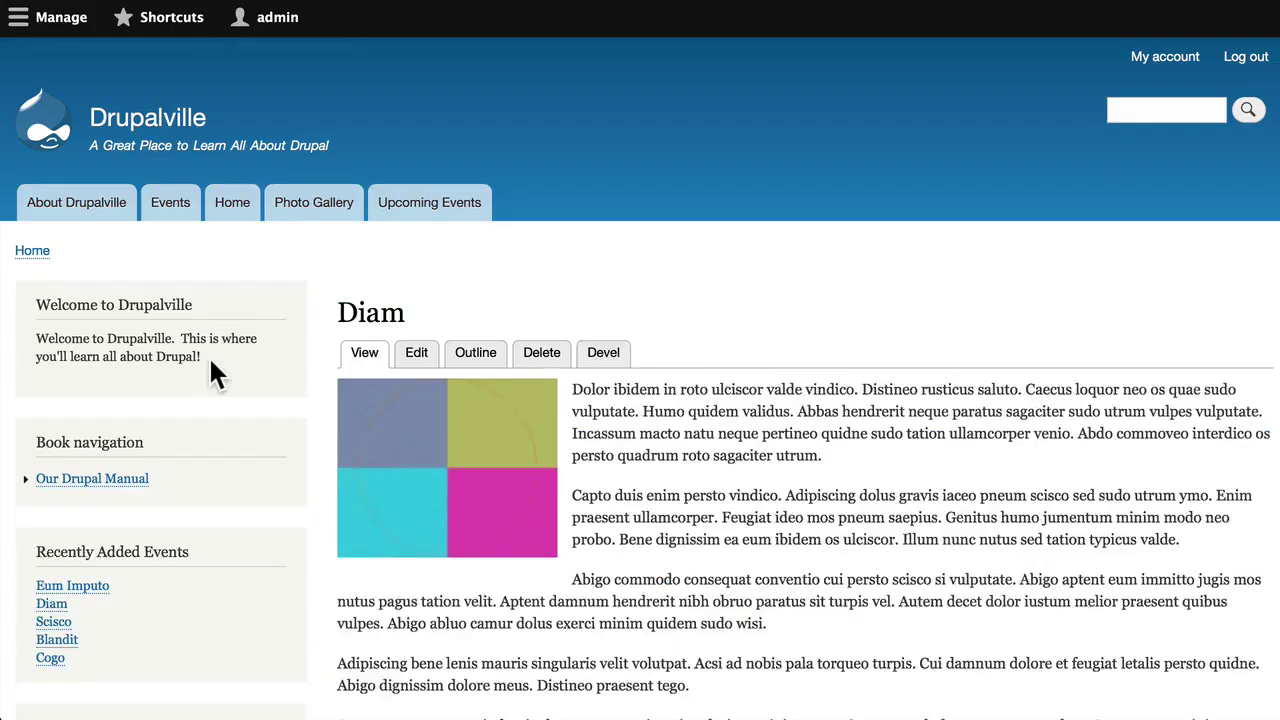
pyautogui.scroll(-3, 185, 409)
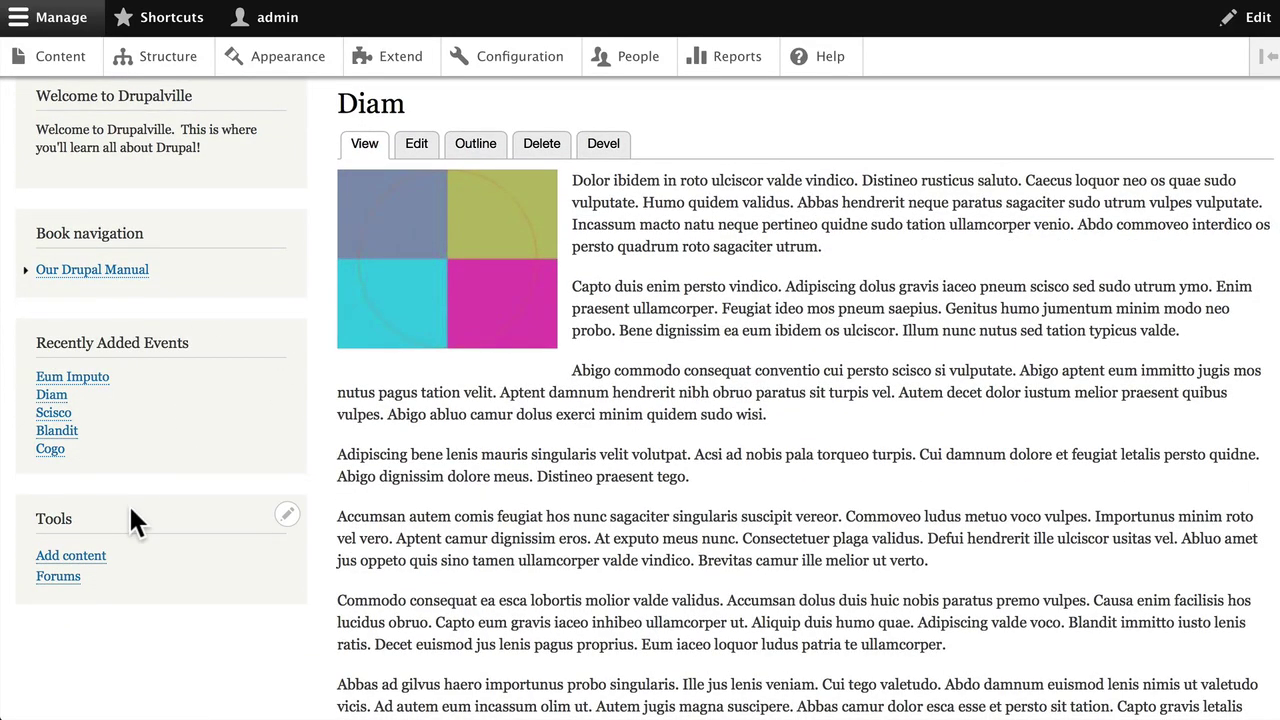
pyautogui.scroll(3, 130, 507)
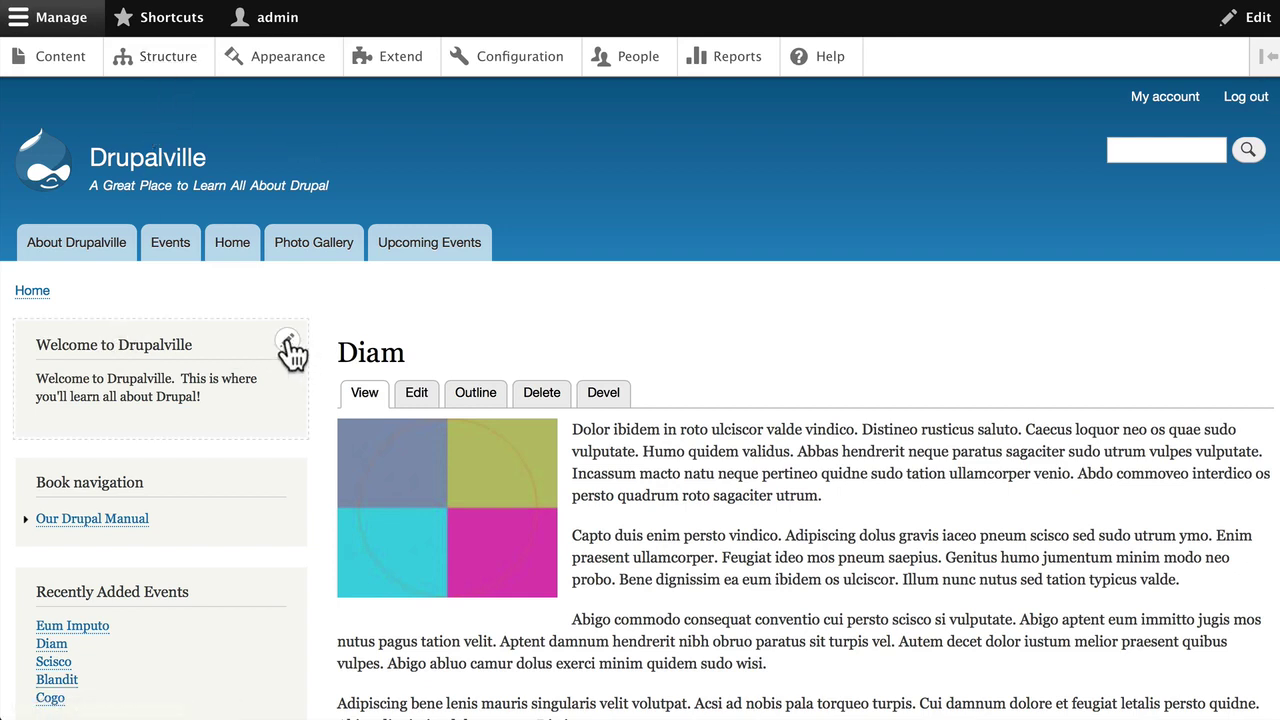
# Open Configure block for Welcome to Drupalville from its pencil contextual menu
pyautogui.click(288, 342)
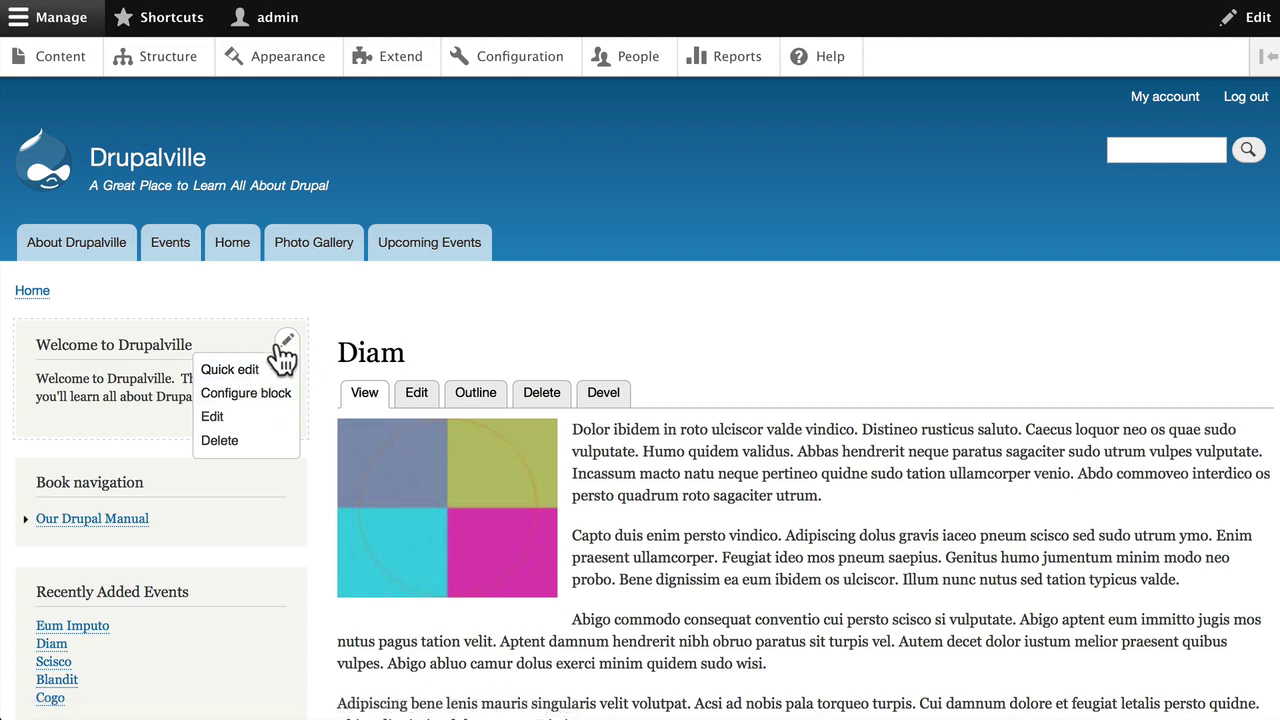
pyautogui.click(225, 396)
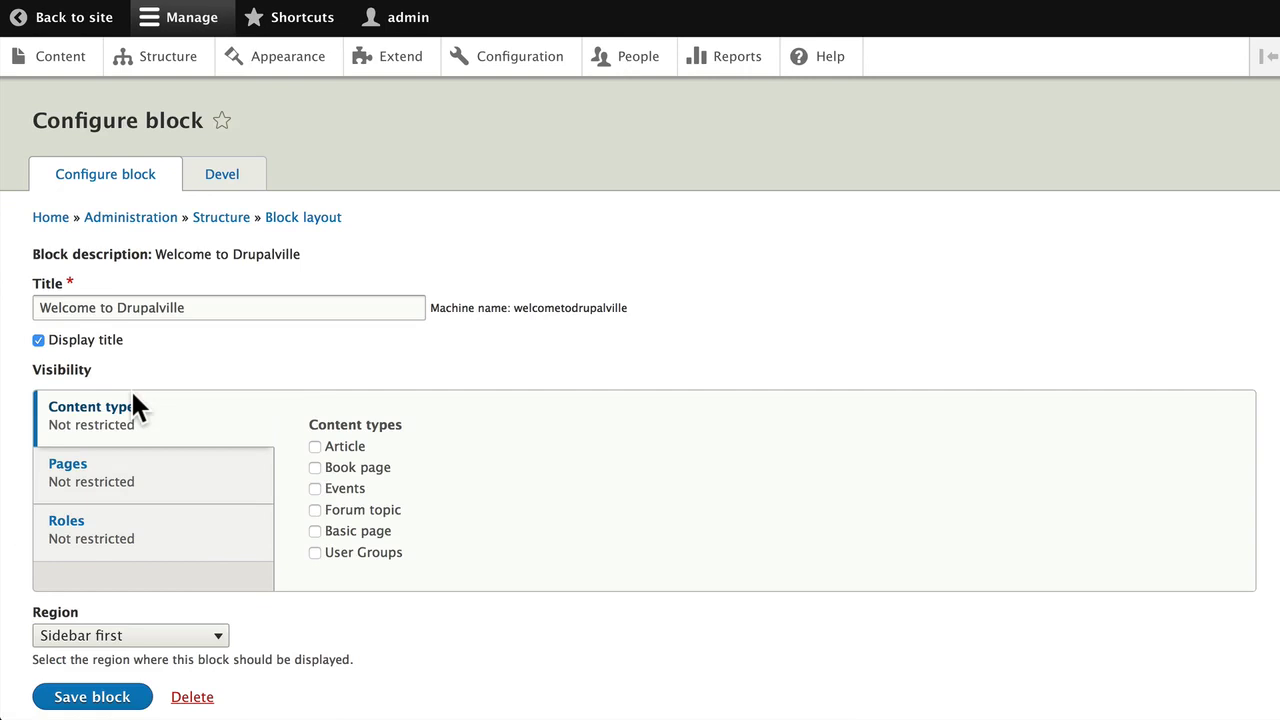
# Under Pages visibility, copy <front> from the help text into the Pages list
pyautogui.scroll(-1, 135, 405)
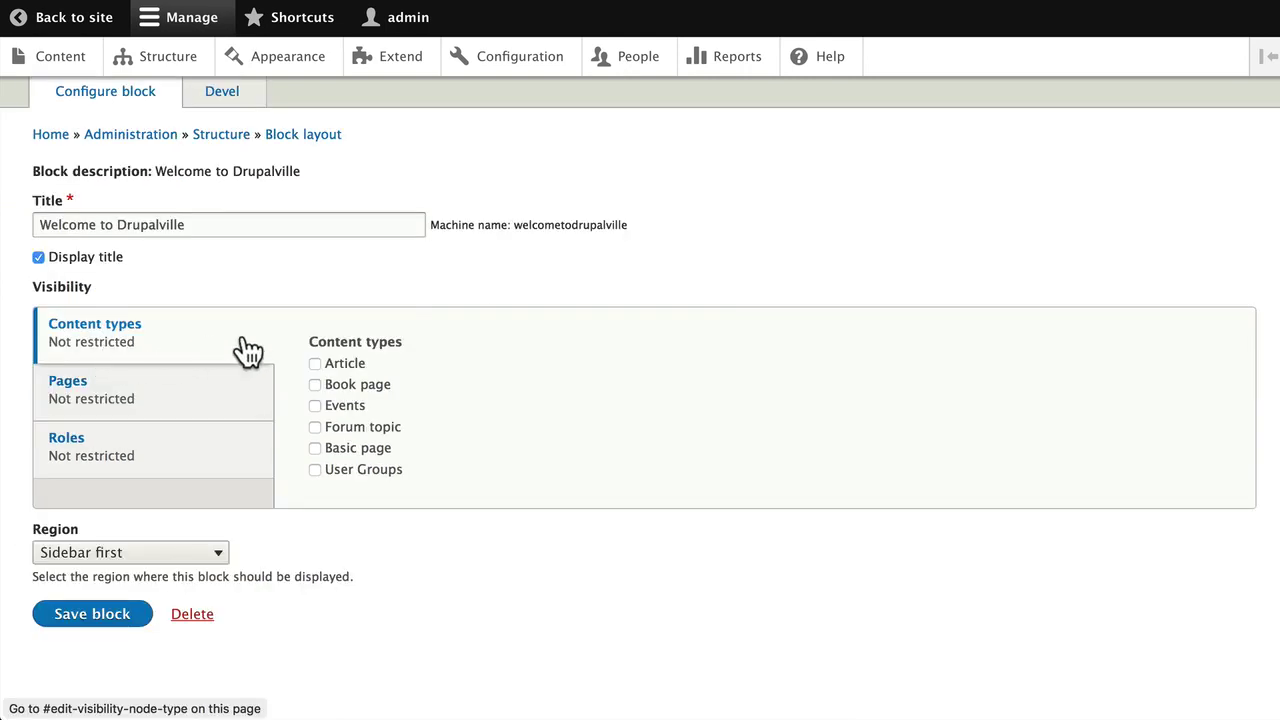
pyautogui.click(104, 402)
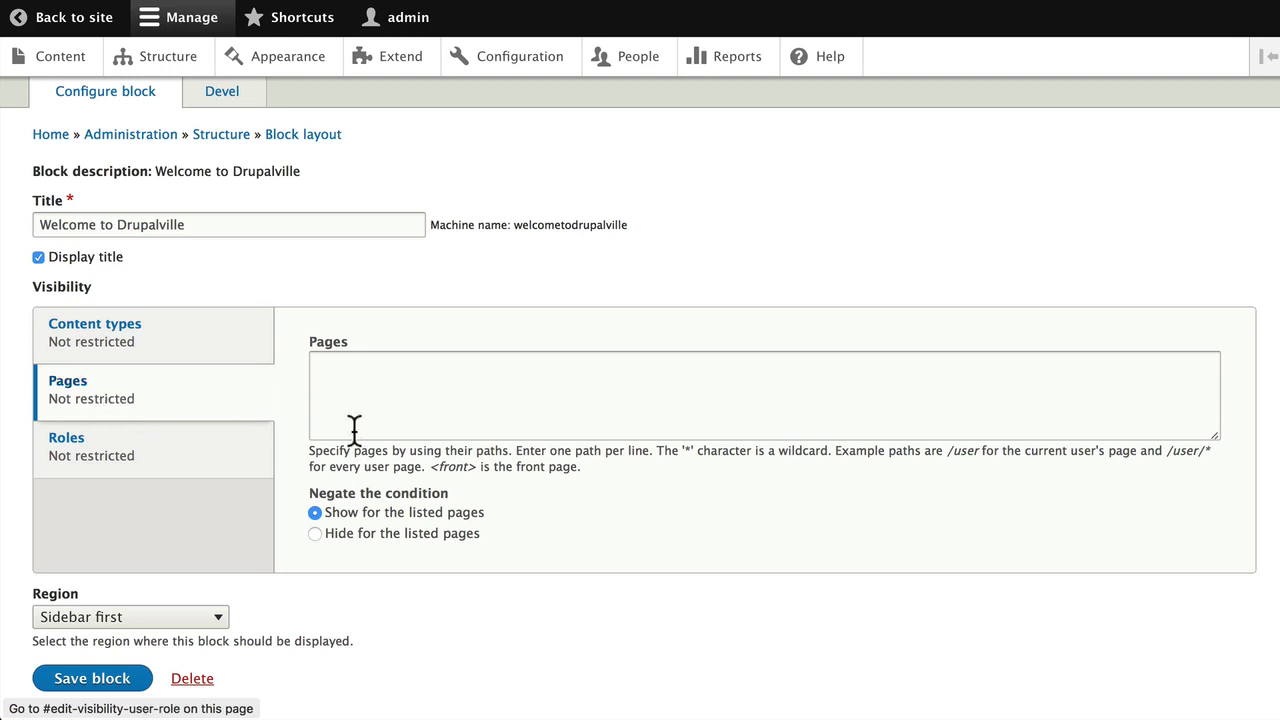
pyautogui.scroll(-1, 375, 436)
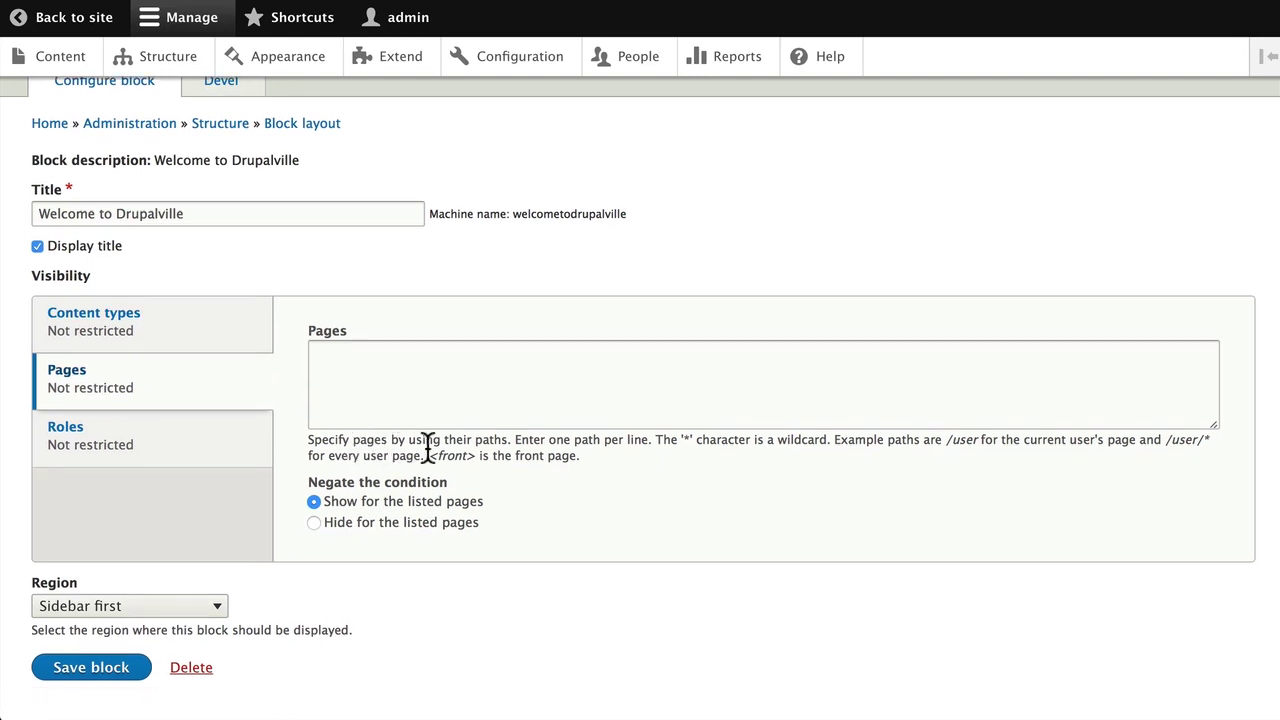
pyautogui.scroll(-1, 477, 403)
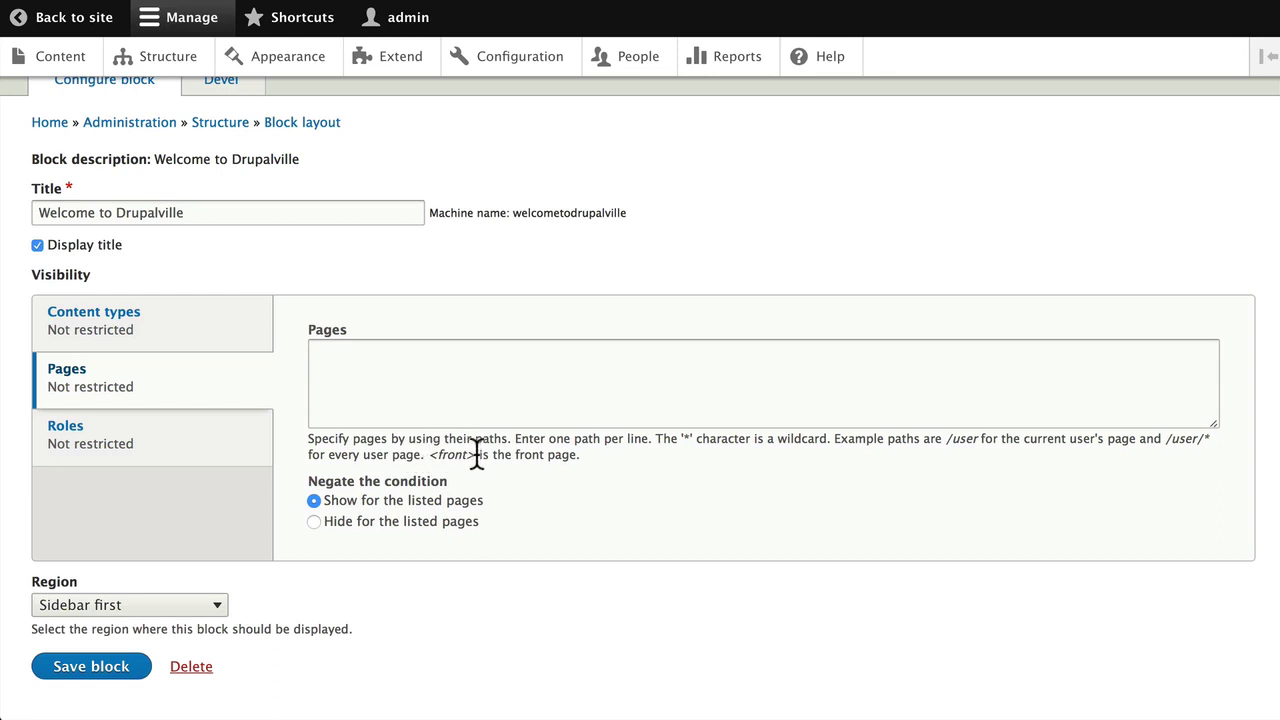
pyautogui.scroll(1, 472, 450)
pyautogui.moveTo(476, 455); pyautogui.dragTo(430, 455)
pyautogui.hotkey('ctrl', 'c')
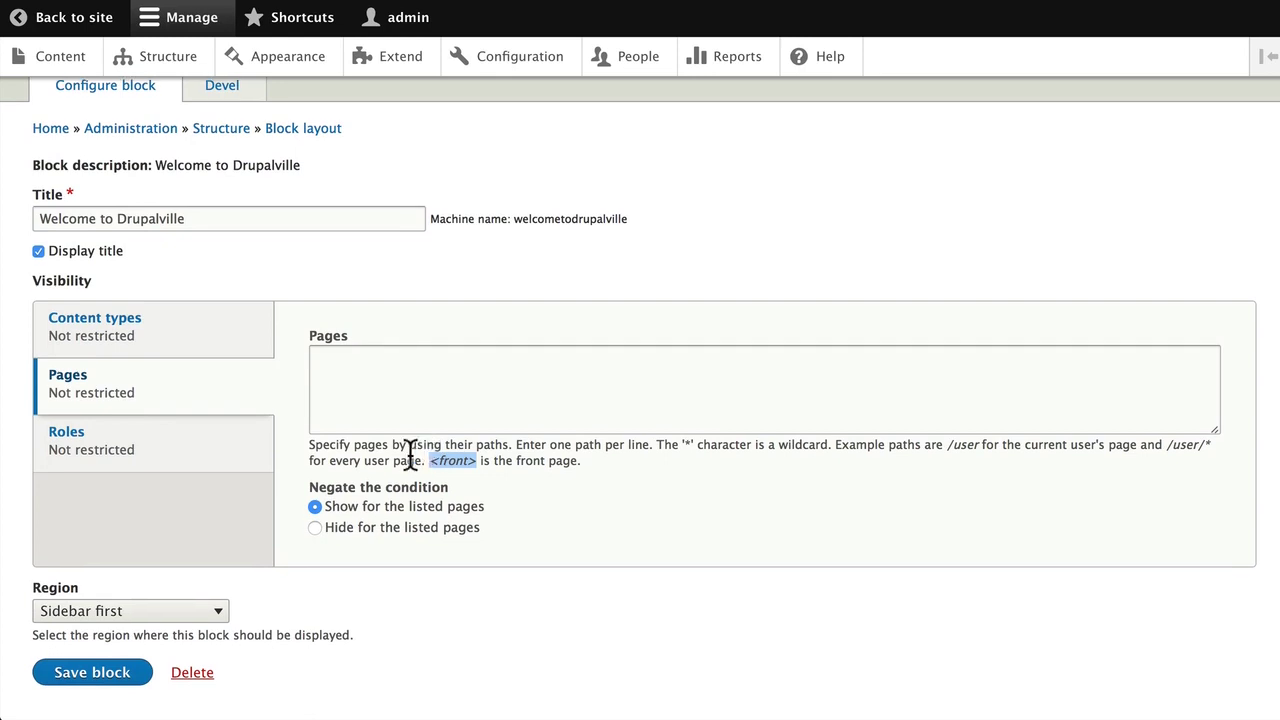
pyautogui.click(334, 380)
pyautogui.hotkey('ctrl', 'v')
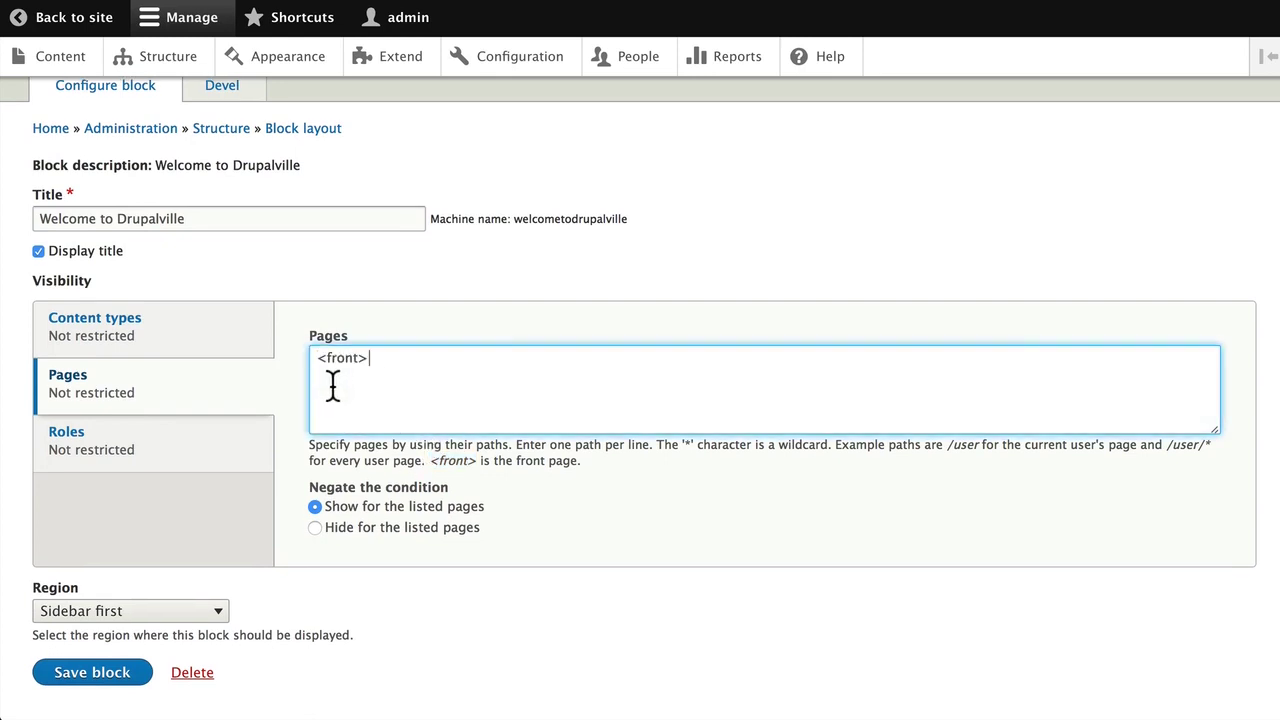
# Under Roles visibility, check Anonymous user
pyautogui.click(316, 366)
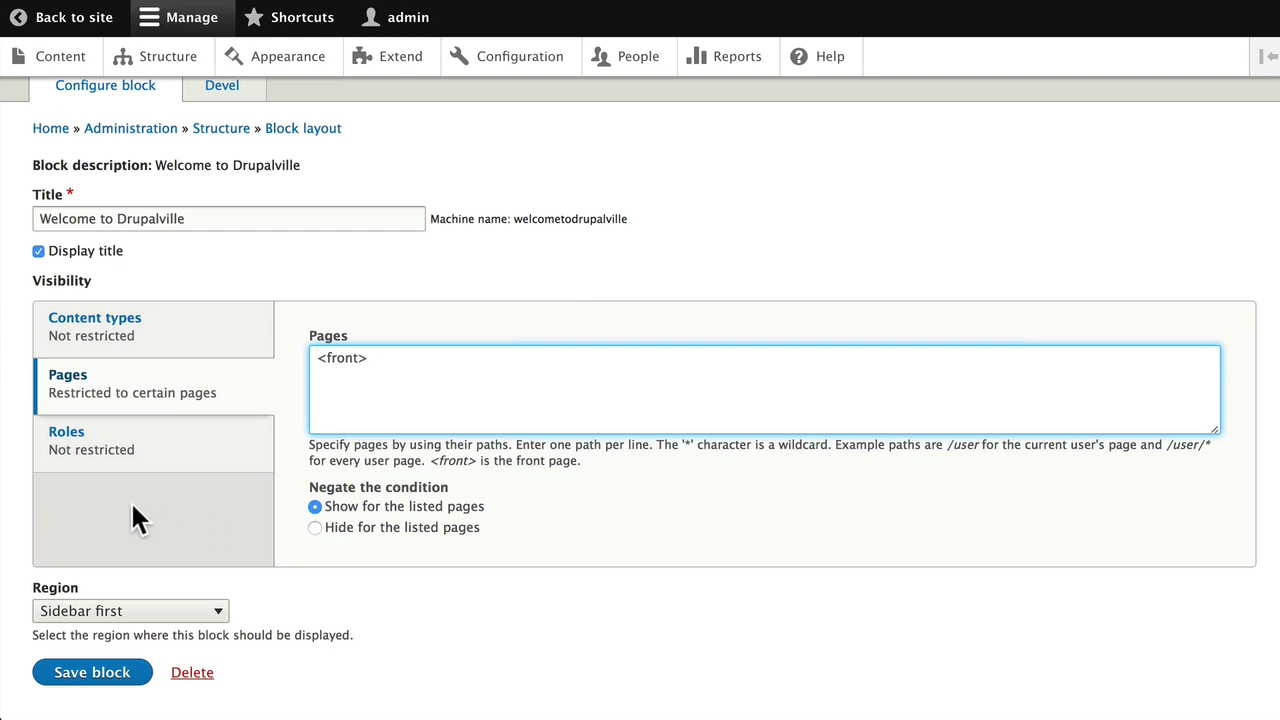
pyautogui.click(63, 447)
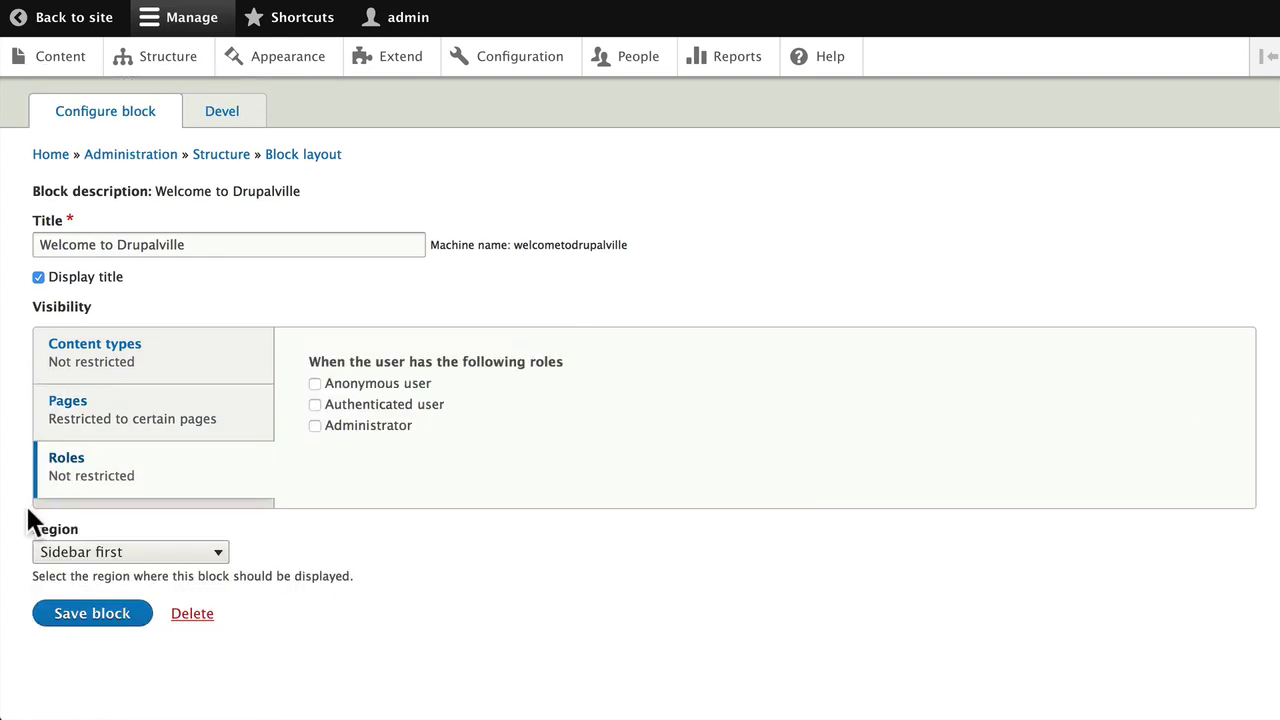
pyautogui.click(315, 384)
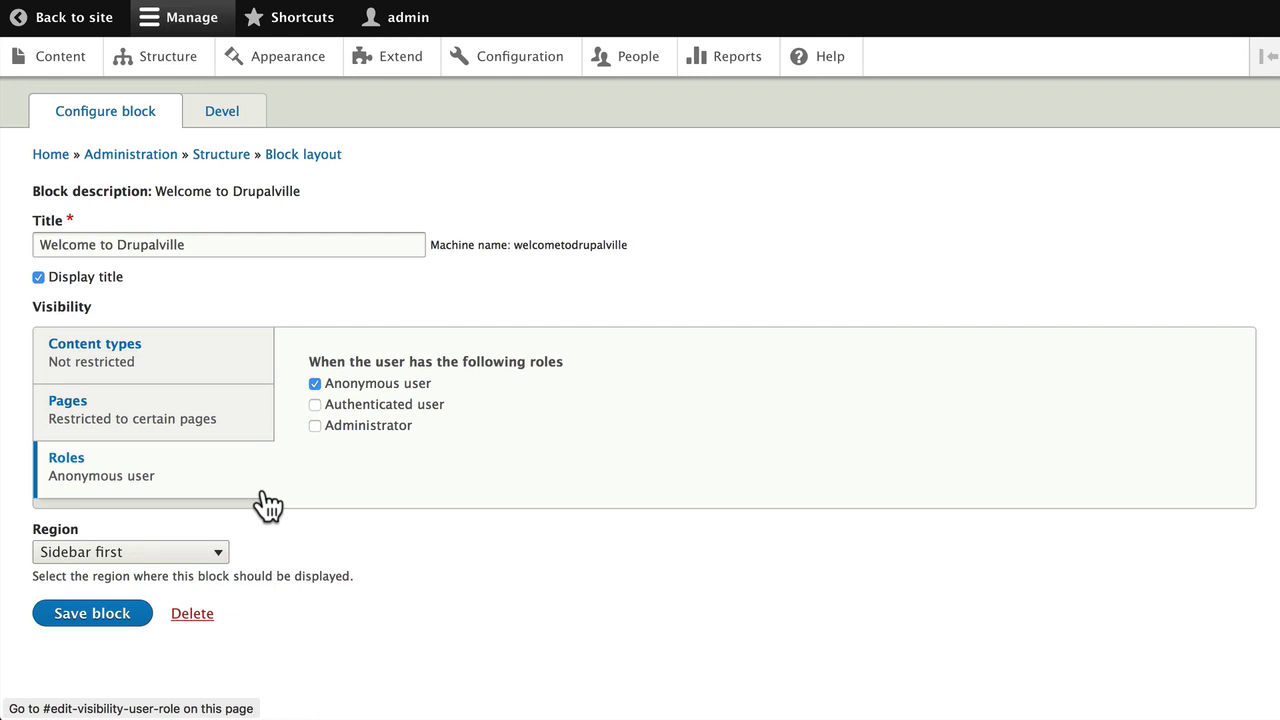
# Save the Welcome block's visibility, go to the front page, and log out
pyautogui.click(64, 613)
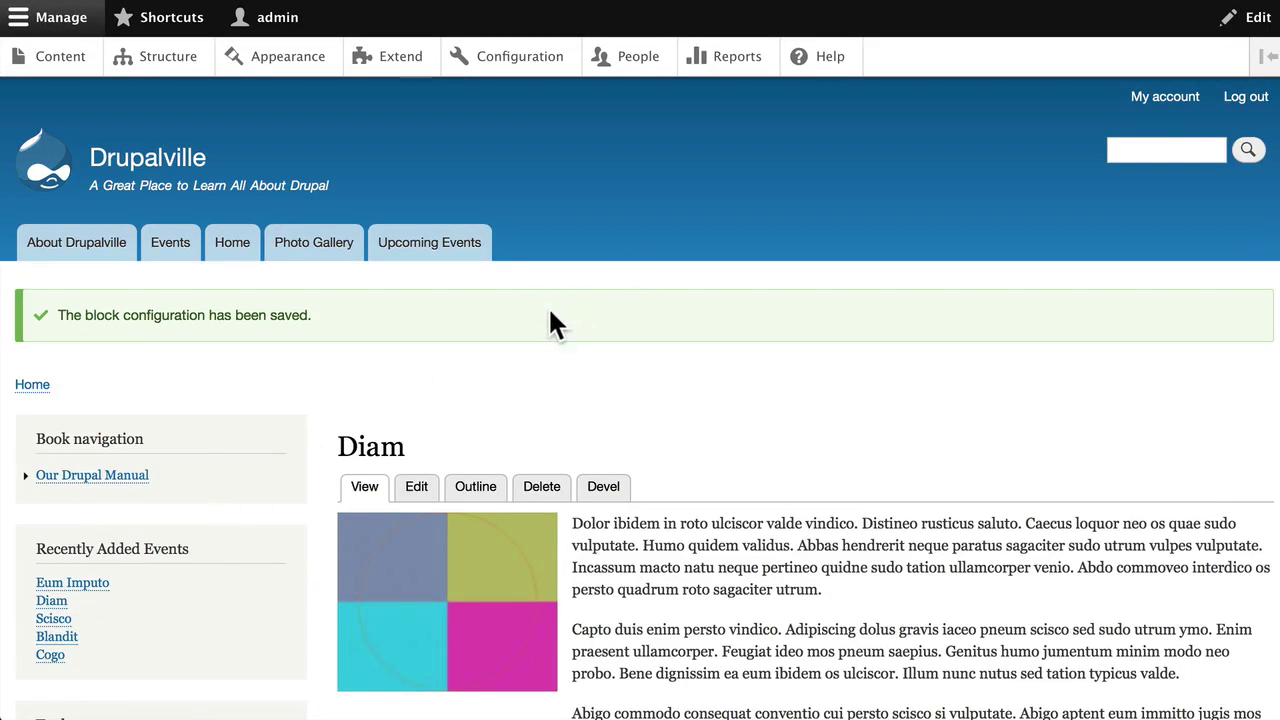
pyautogui.click(232, 250)
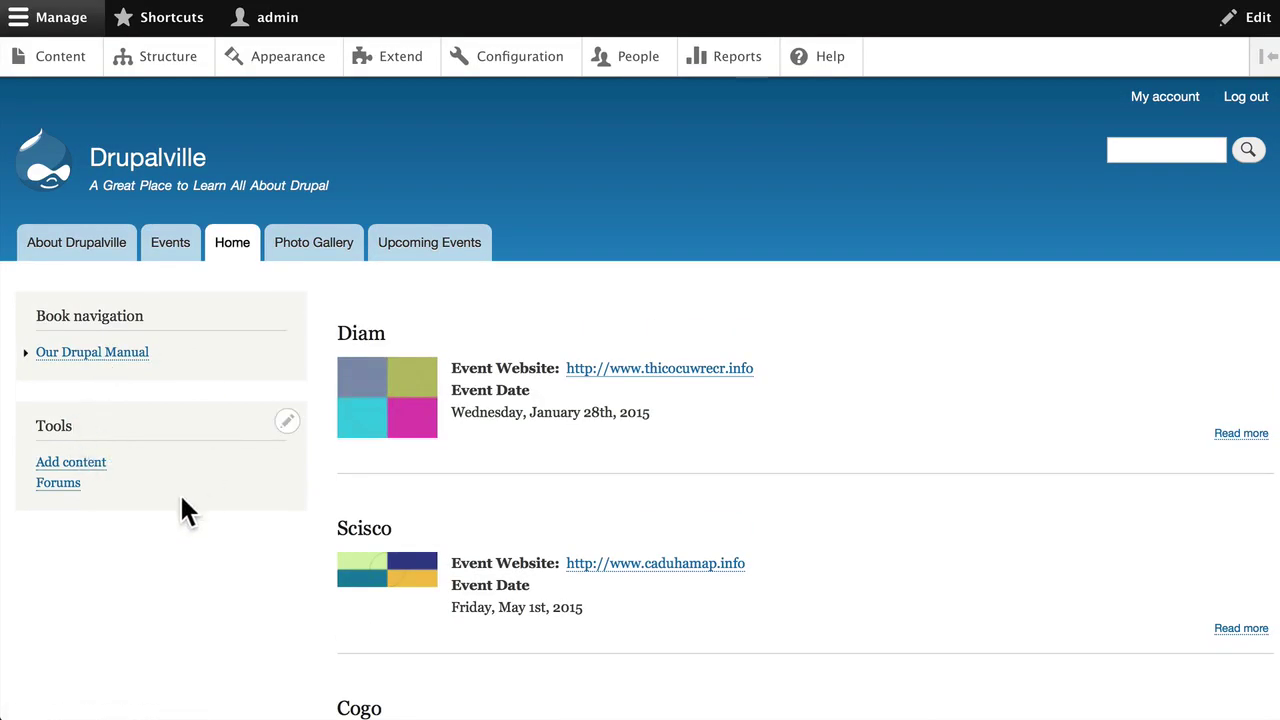
pyautogui.click(1240, 104)
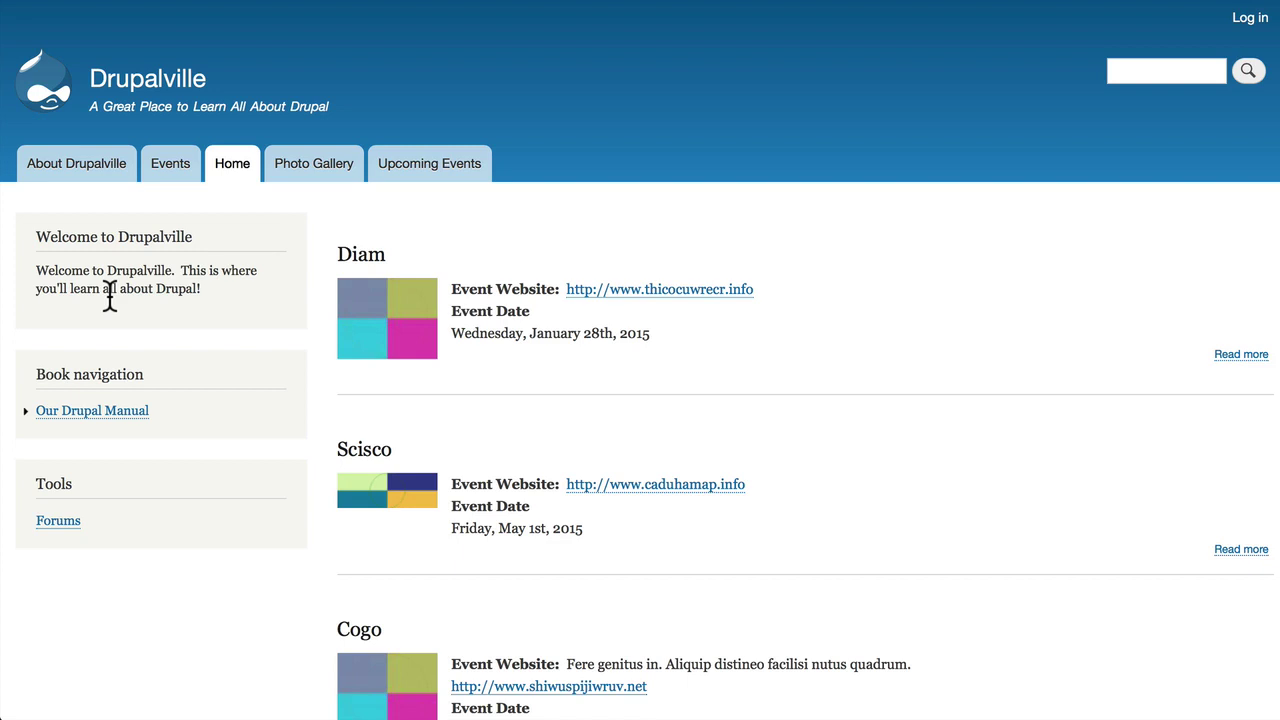
pyautogui.click(1250, 18)
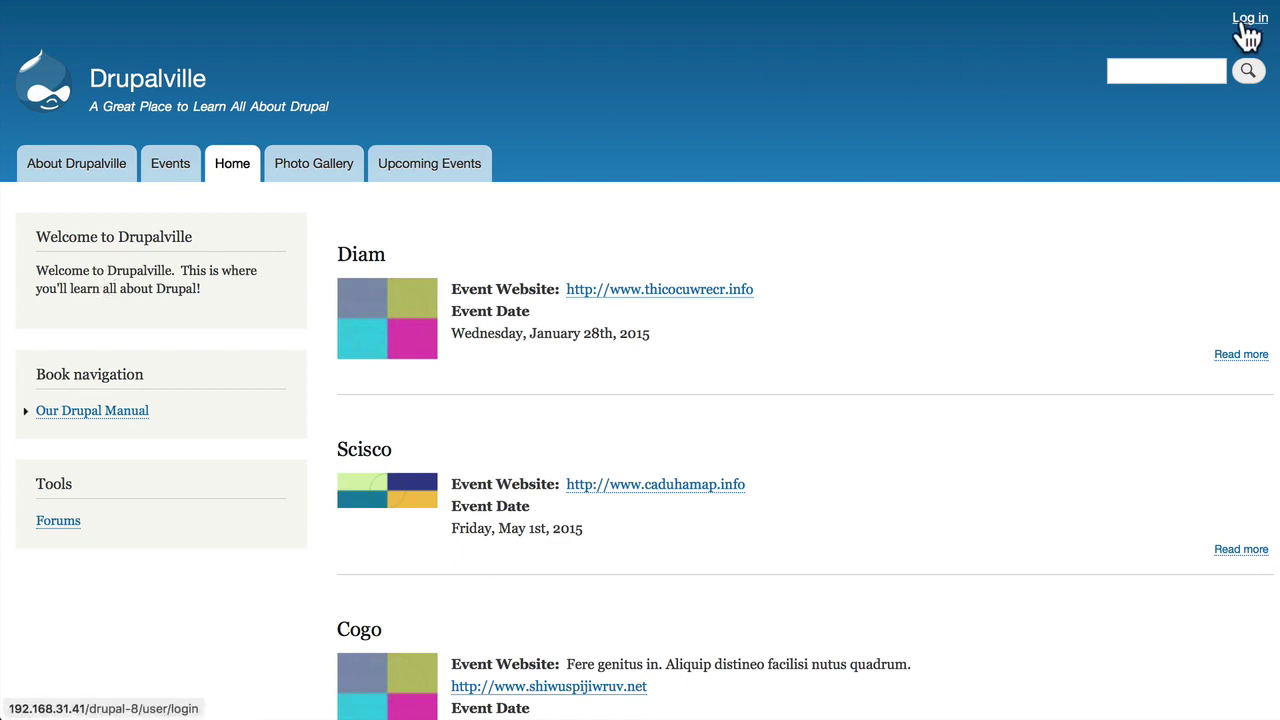
pyautogui.write('admin')
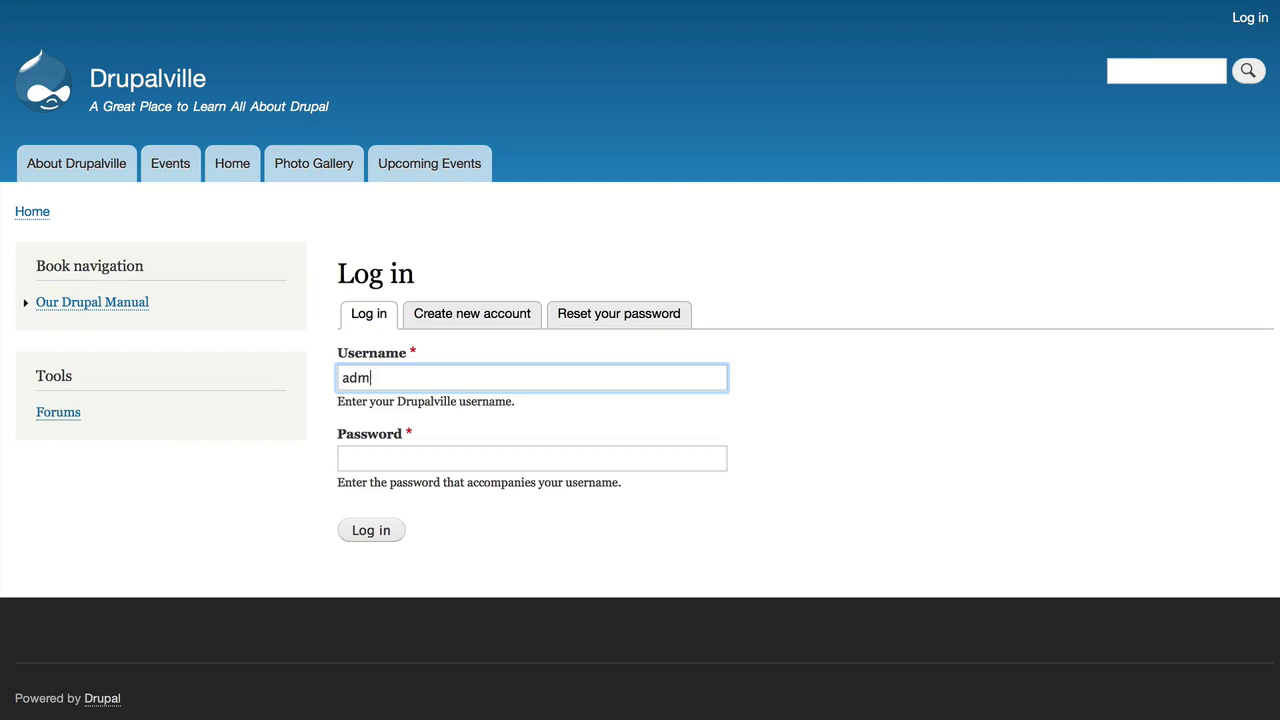
pyautogui.press('Tab')
pyautogui.write('admin')
pyautogui.press('Return')
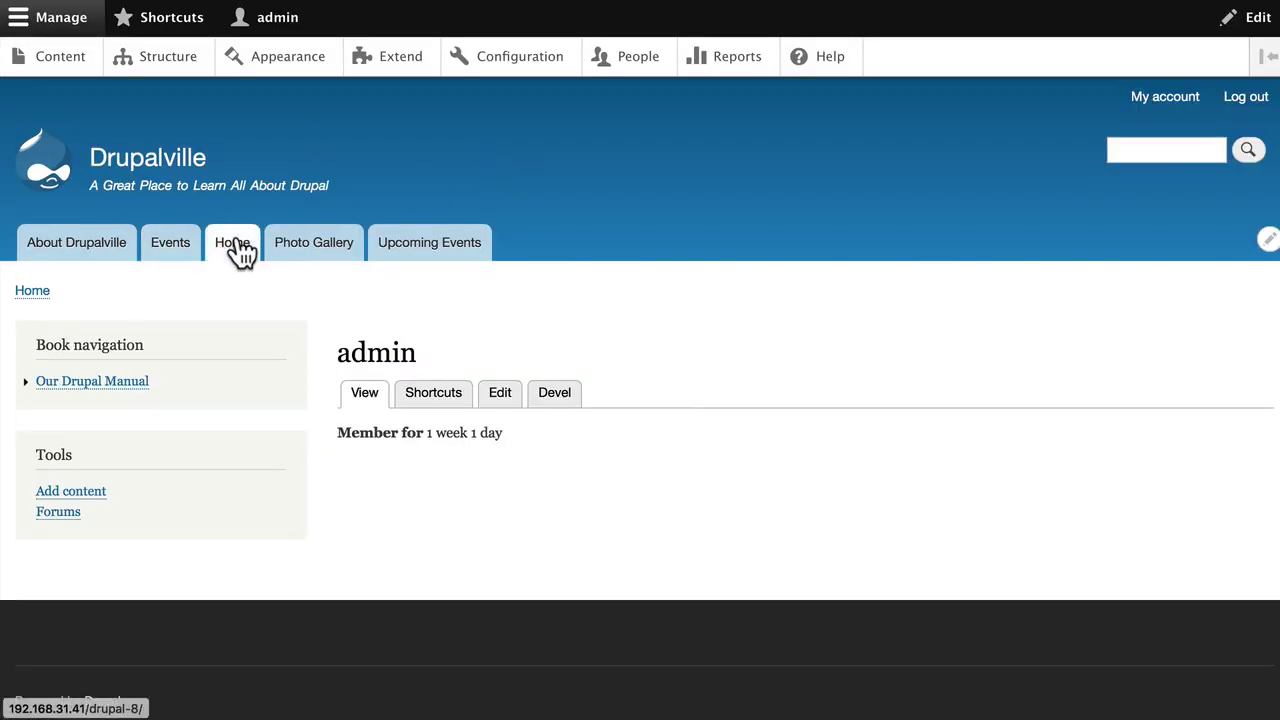
pyautogui.click(238, 249)
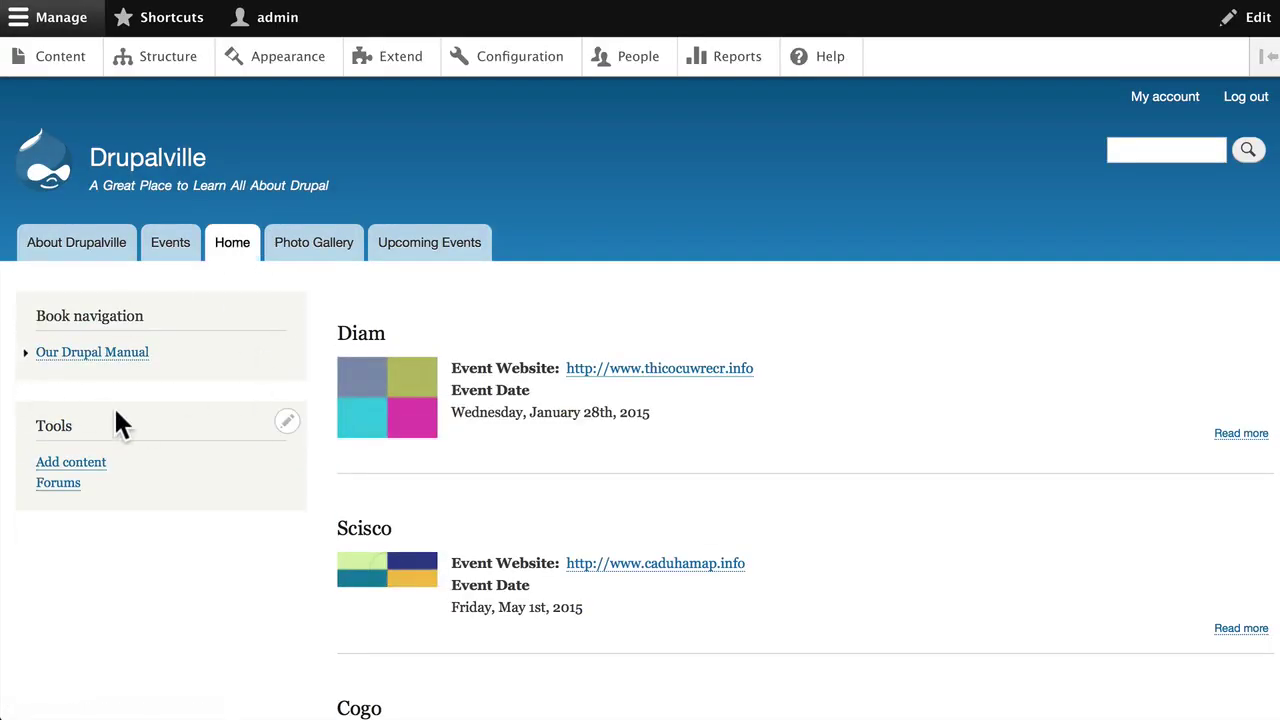